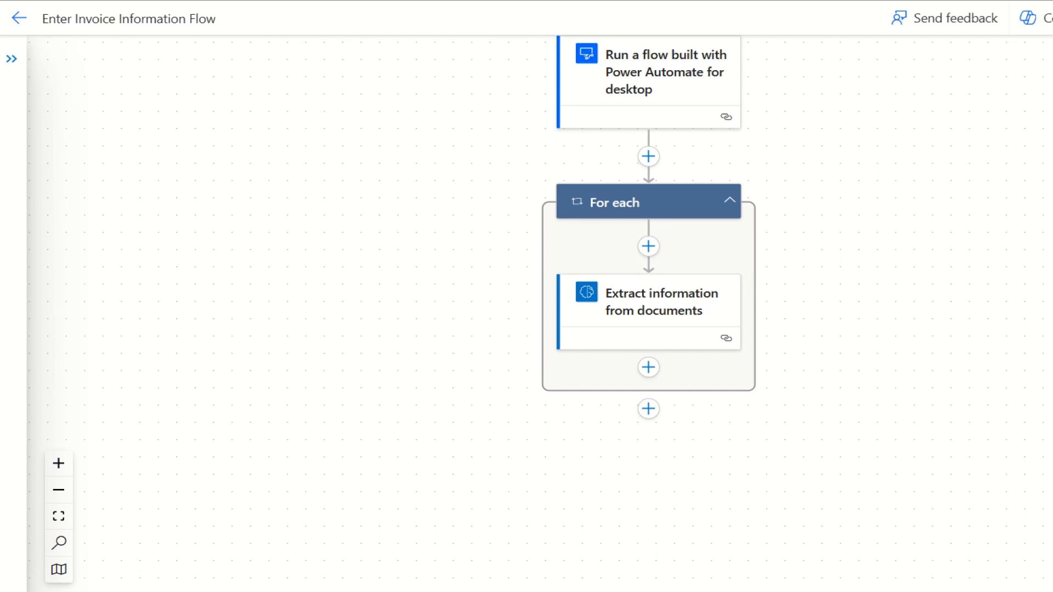
# Add the Microsoft Teams action "Post a choice of options as the Flow bot to a user" after Extract information from documents in the For each loop
pyautogui.click(648, 369)
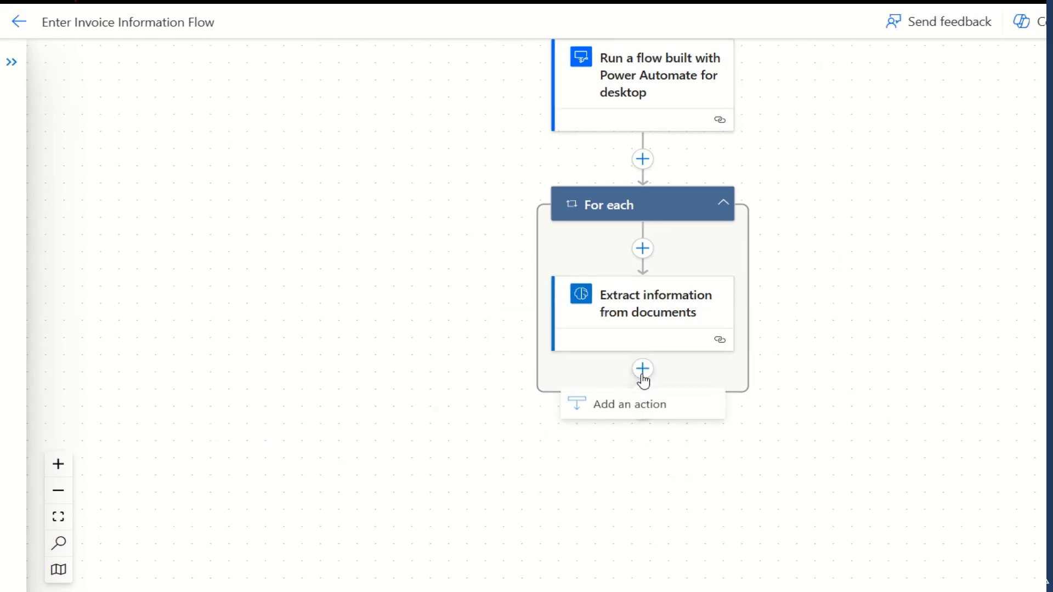
pyautogui.click(631, 405)
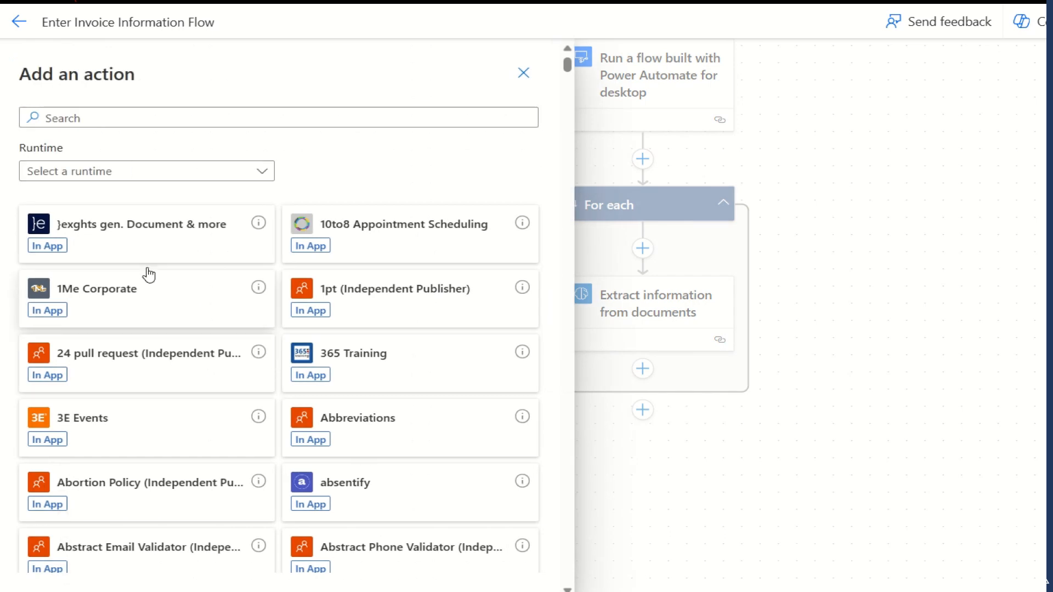
pyautogui.click(122, 115)
pyautogui.write('tea')
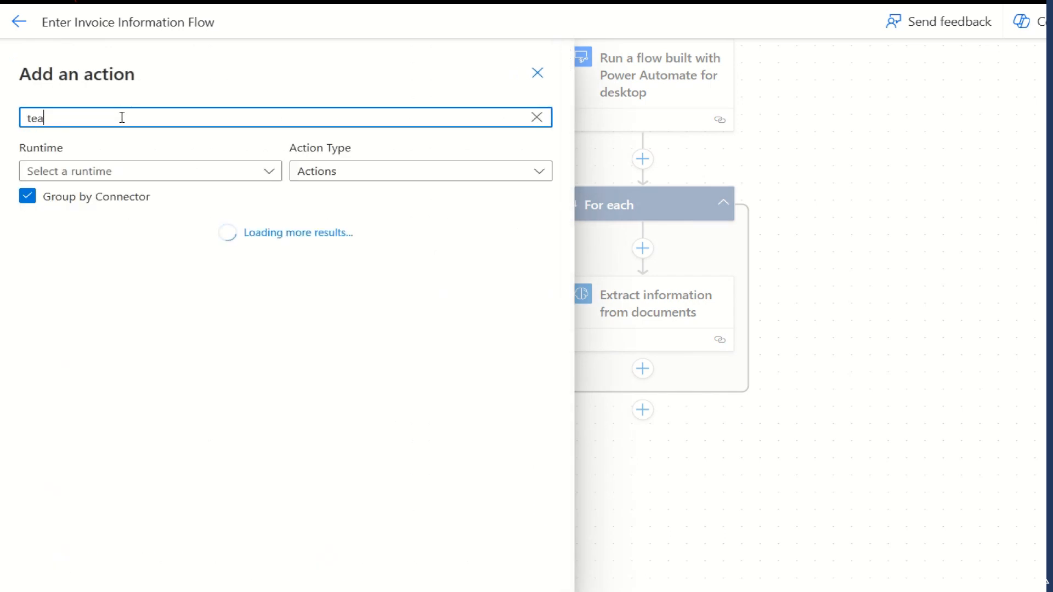
pyautogui.write('ms')
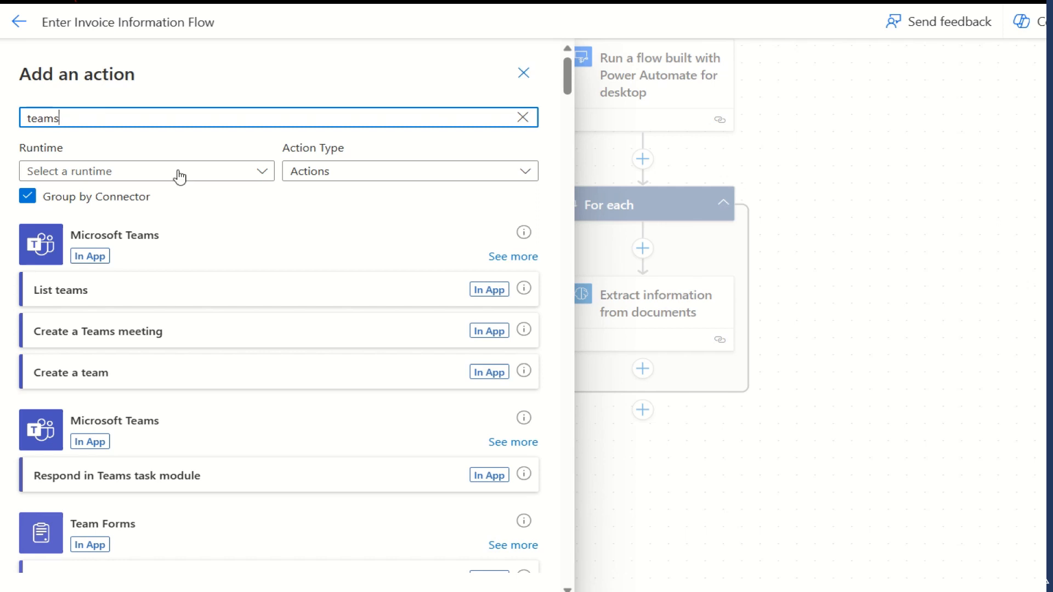
pyautogui.moveTo(64, 122); pyautogui.dragTo(1, 140)
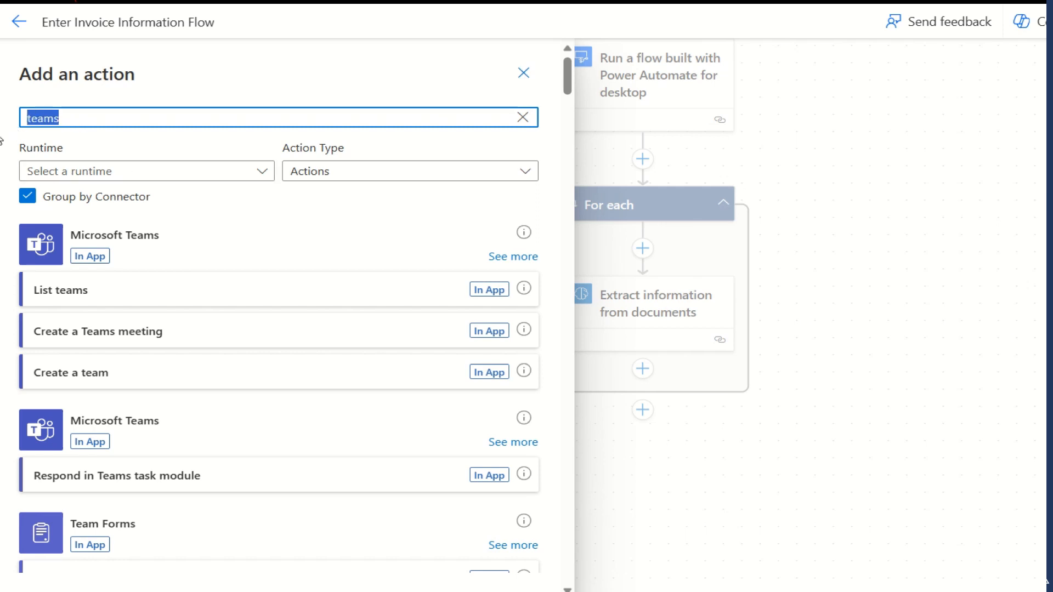
pyautogui.write('post')
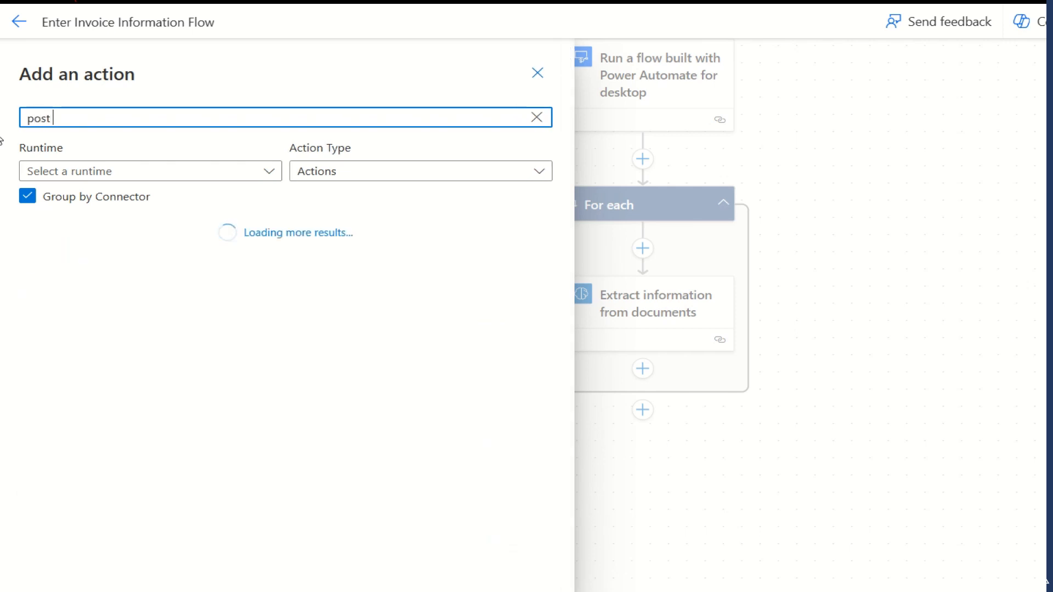
pyautogui.write(' a choice of')
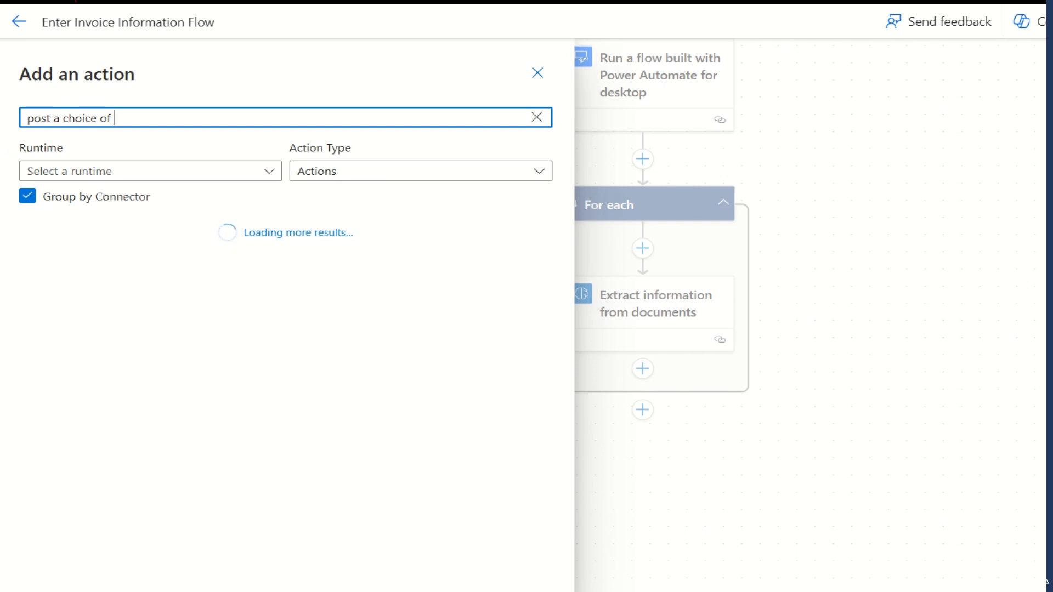
pyautogui.write('options')
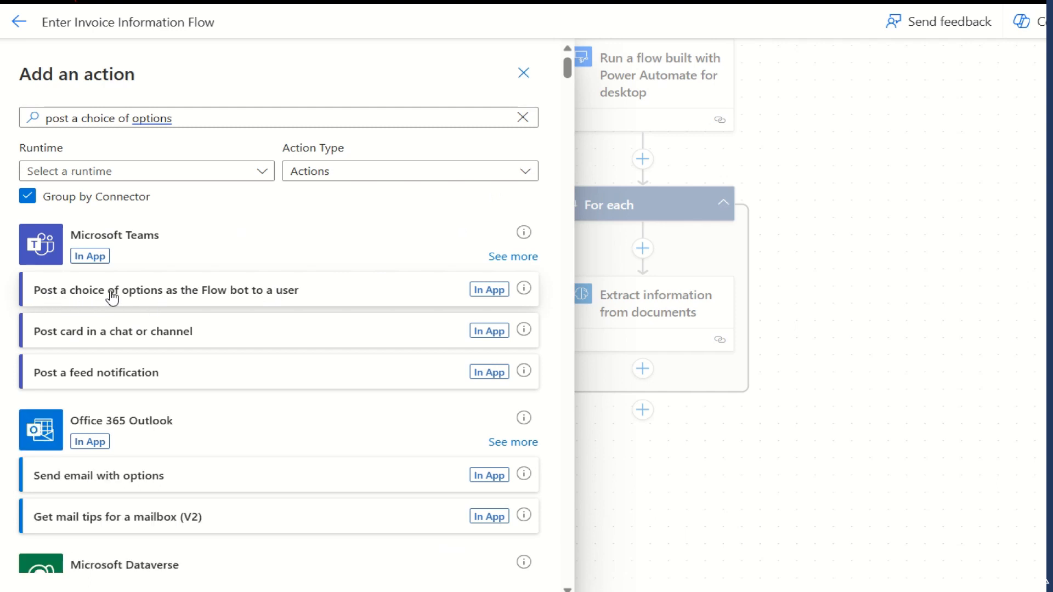
pyautogui.click(345, 296)
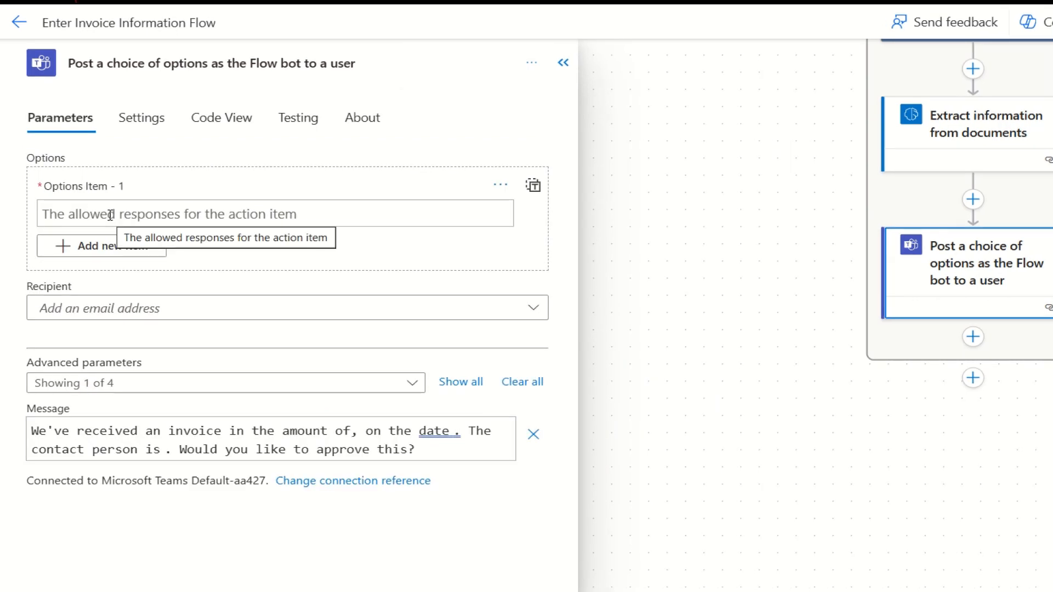
# Define Yes and No as the two response options of the Teams action
pyautogui.click(110, 215)
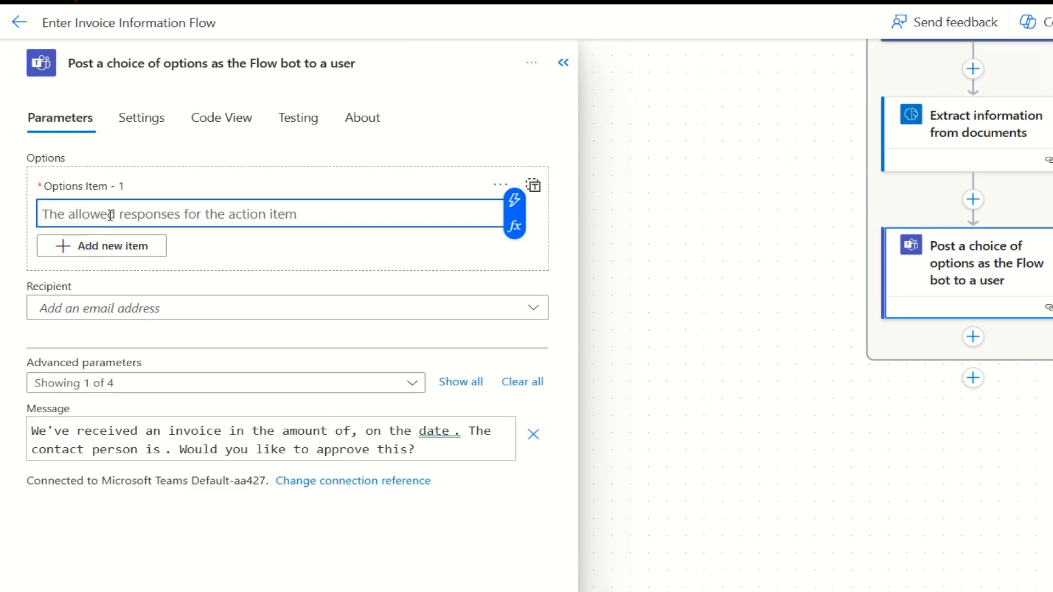
pyautogui.write('Yes')
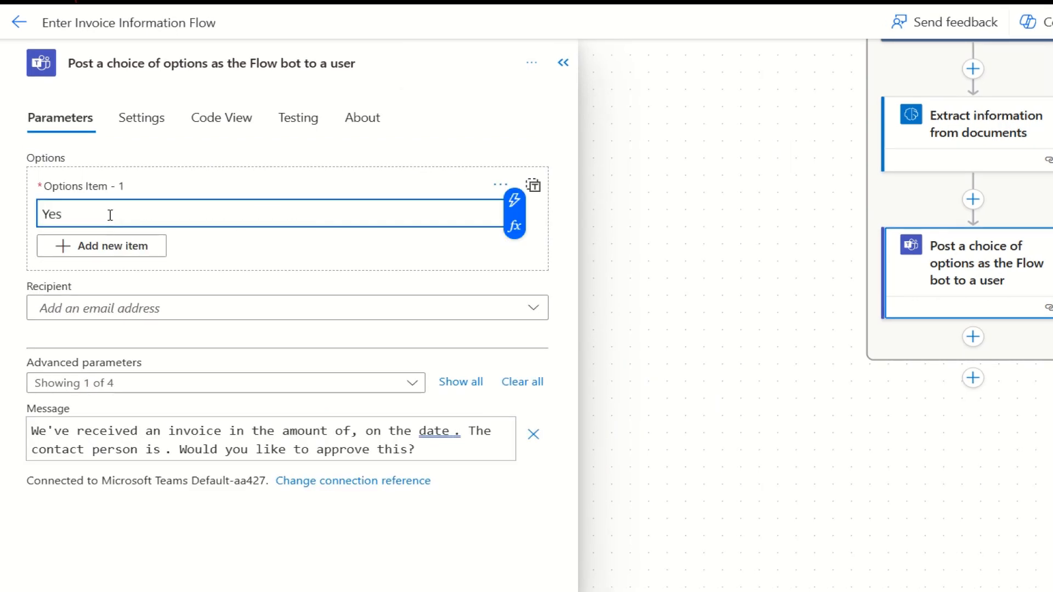
pyautogui.click(130, 252)
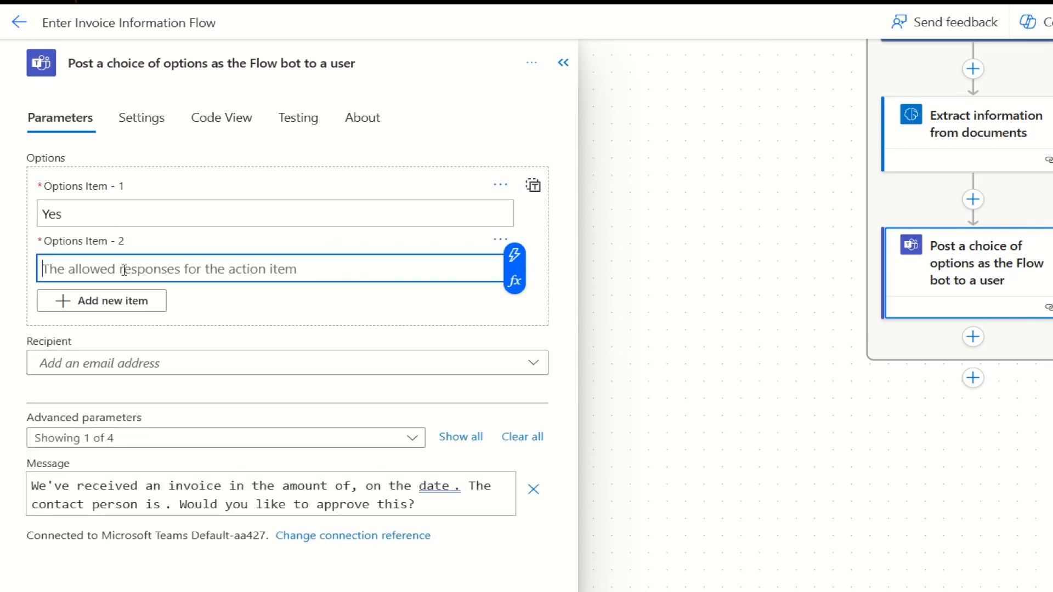
pyautogui.write('No')
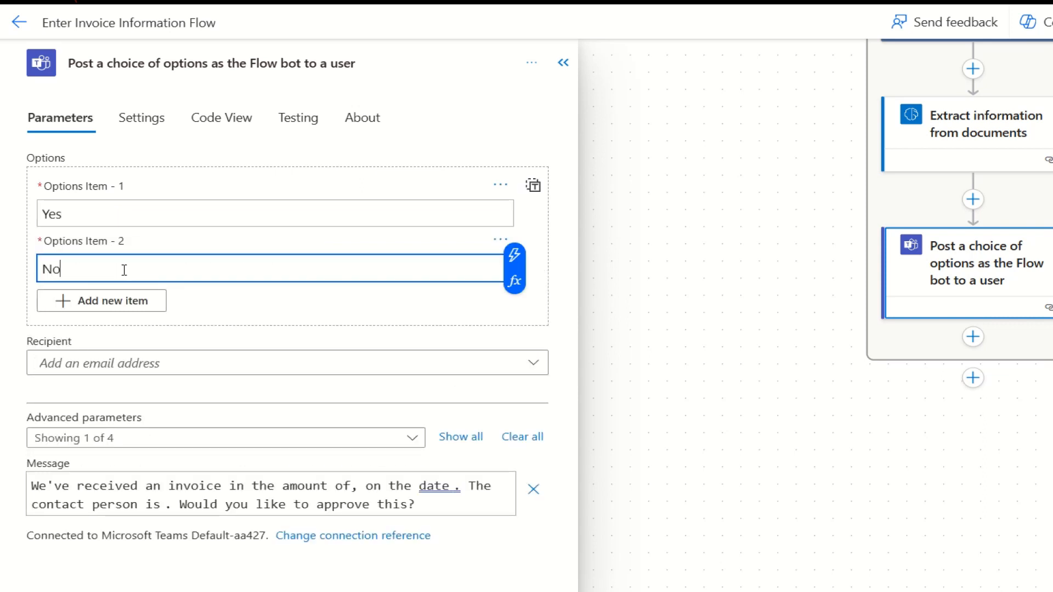
pyautogui.click(140, 367)
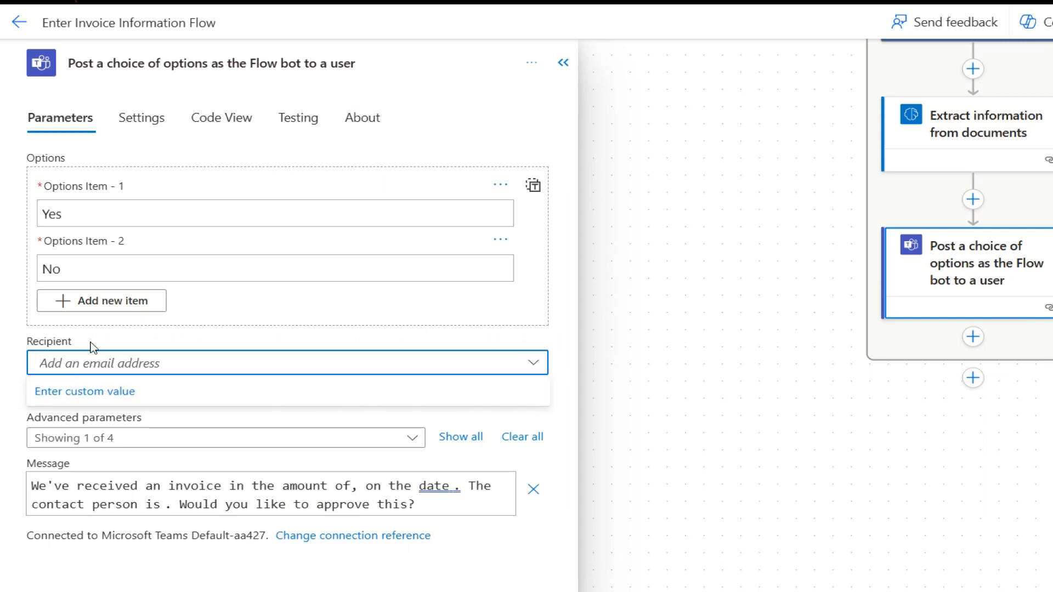
pyautogui.click(116, 336)
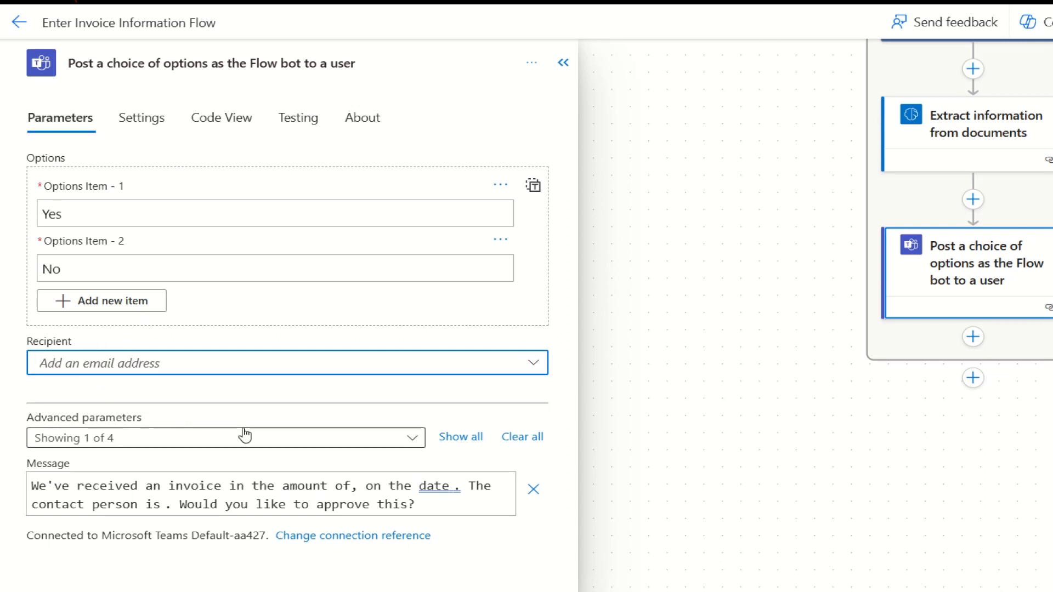
# Insert the extracted Total value into the message after "in the amount of"
pyautogui.click(350, 487)
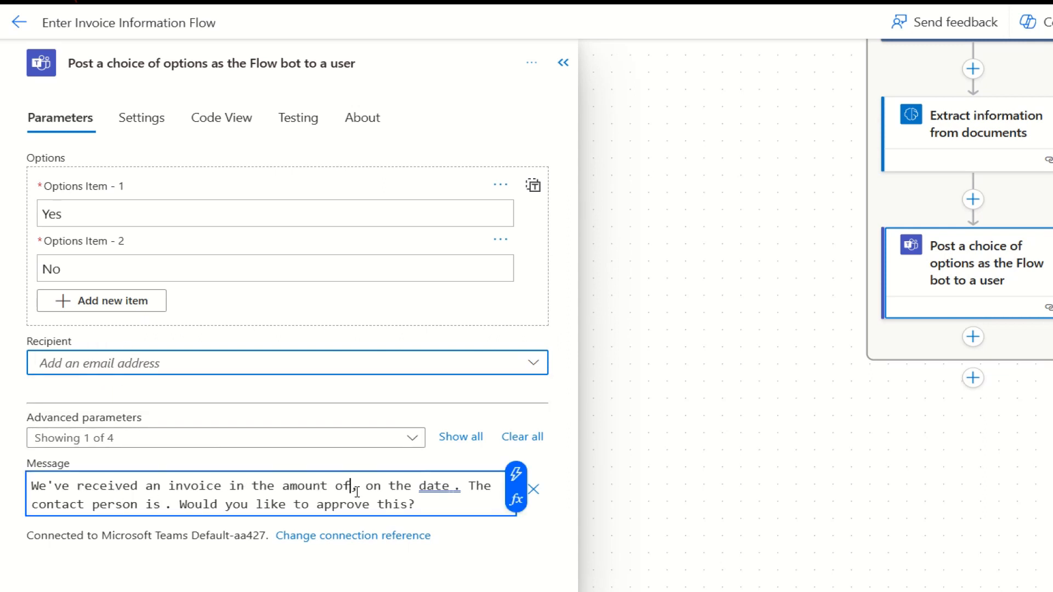
pyautogui.click(516, 474)
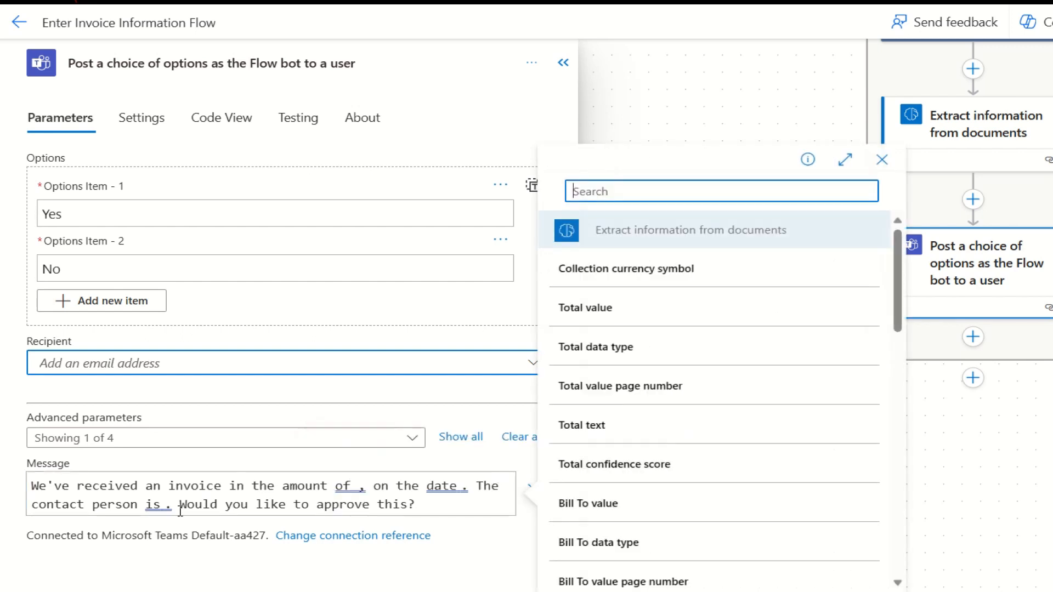
pyautogui.click(599, 319)
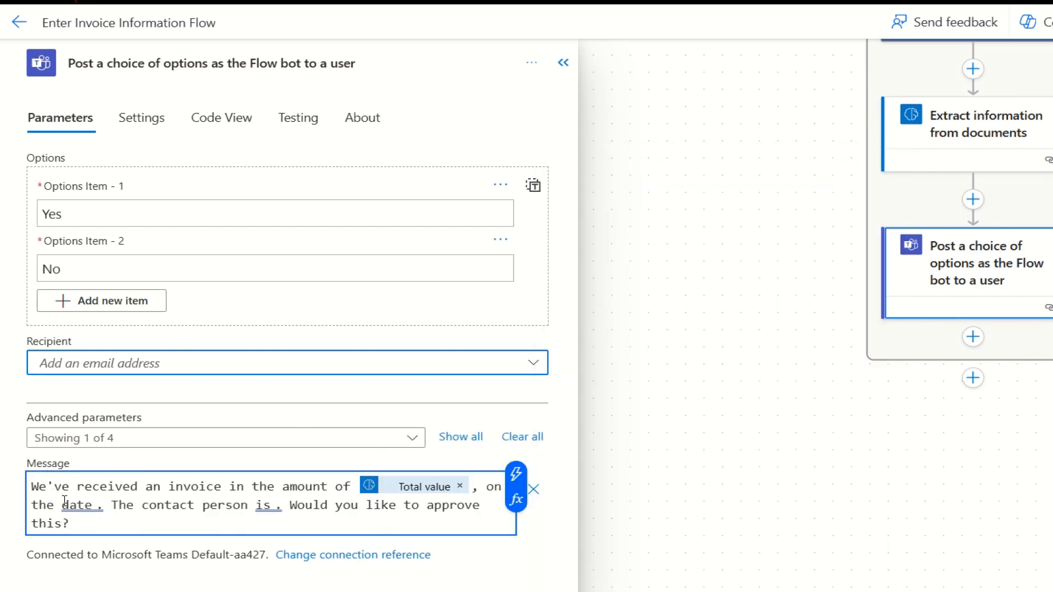
# Insert the extracted Date value into the message after "on the date"
pyautogui.click(96, 505)
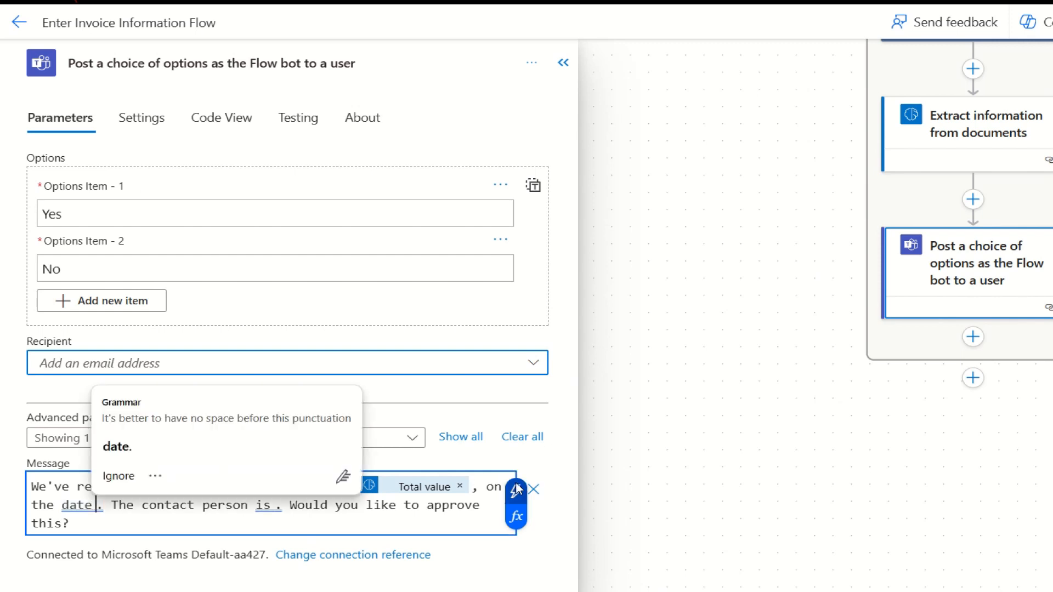
pyautogui.click(523, 495)
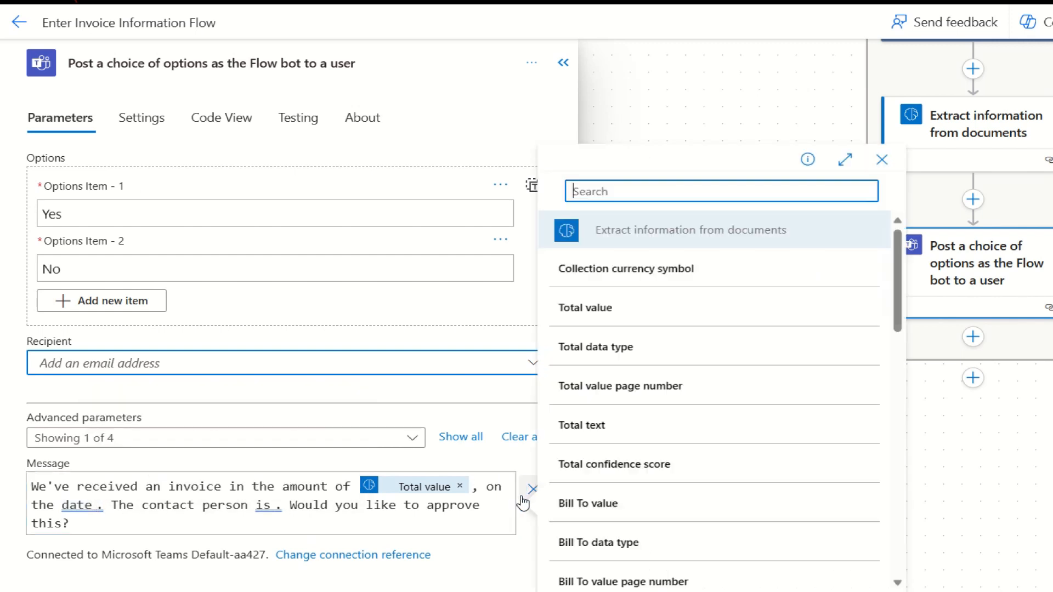
pyautogui.scroll(-3, 660, 437)
pyautogui.scroll(-6, 660, 437)
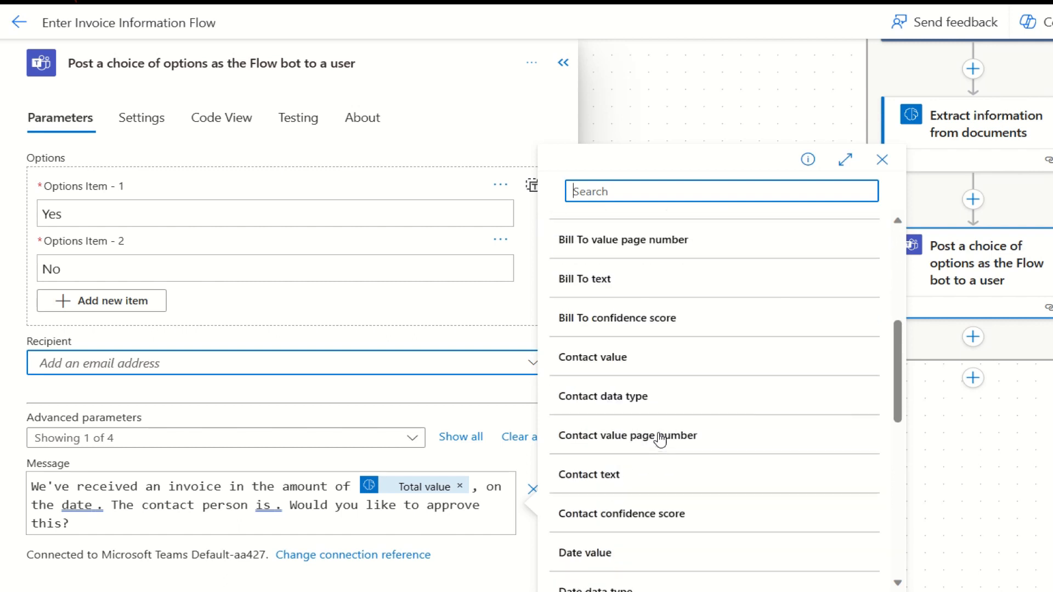
pyautogui.click(562, 381)
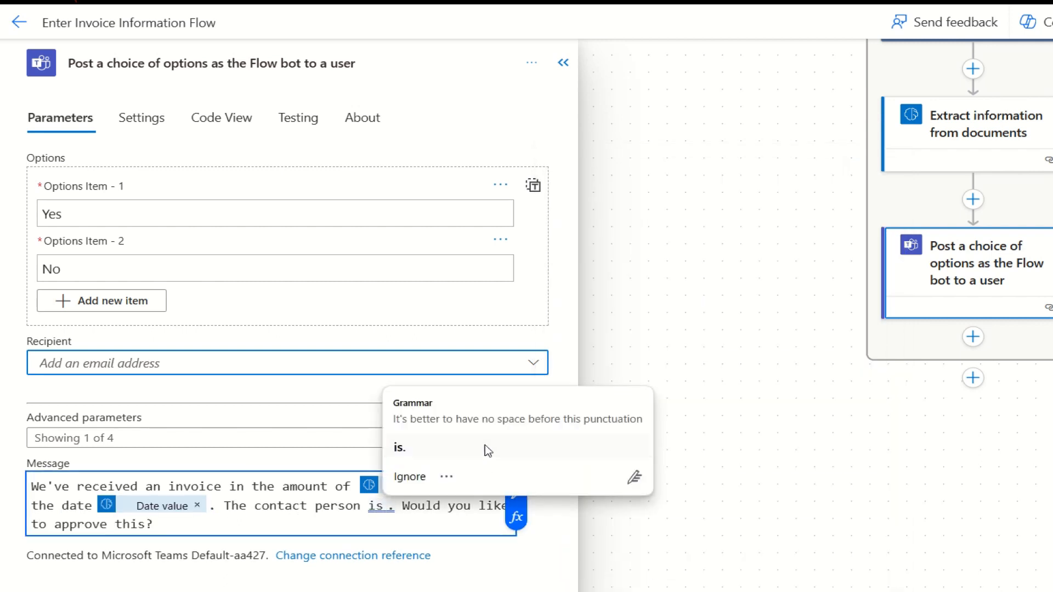
# Insert the extracted Contact value into the message after "The contact person is"
pyautogui.click(518, 502)
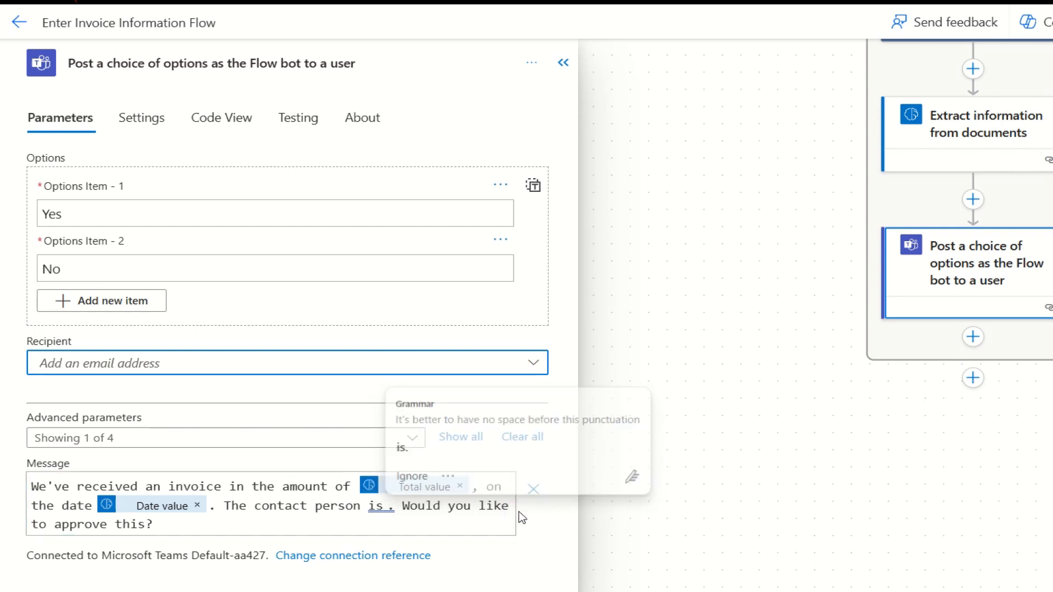
pyautogui.click(385, 507)
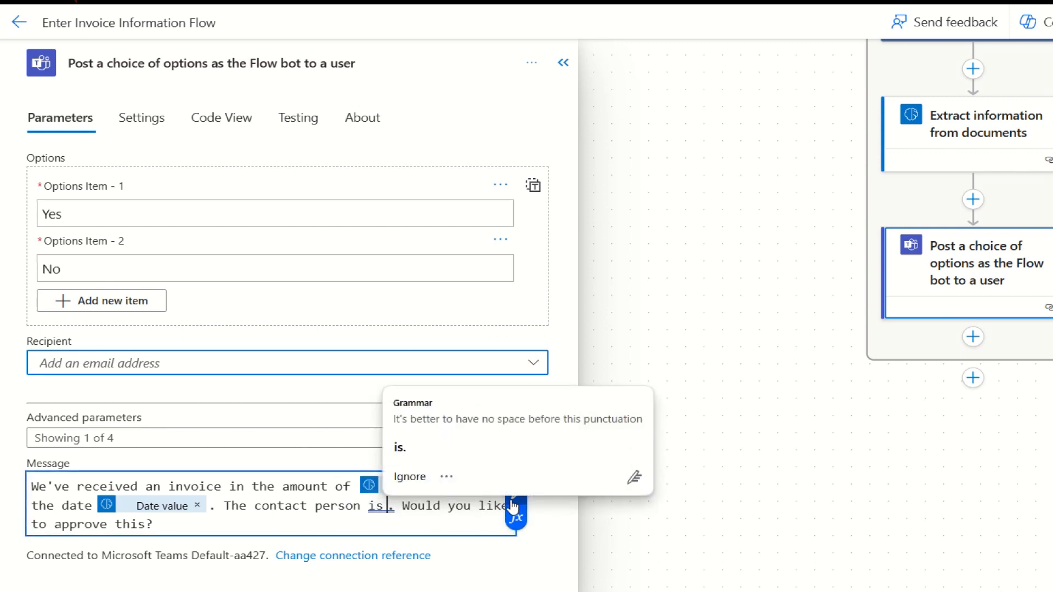
pyautogui.click(514, 501)
pyautogui.scroll(-2, 696, 391)
pyautogui.scroll(-5, 702, 397)
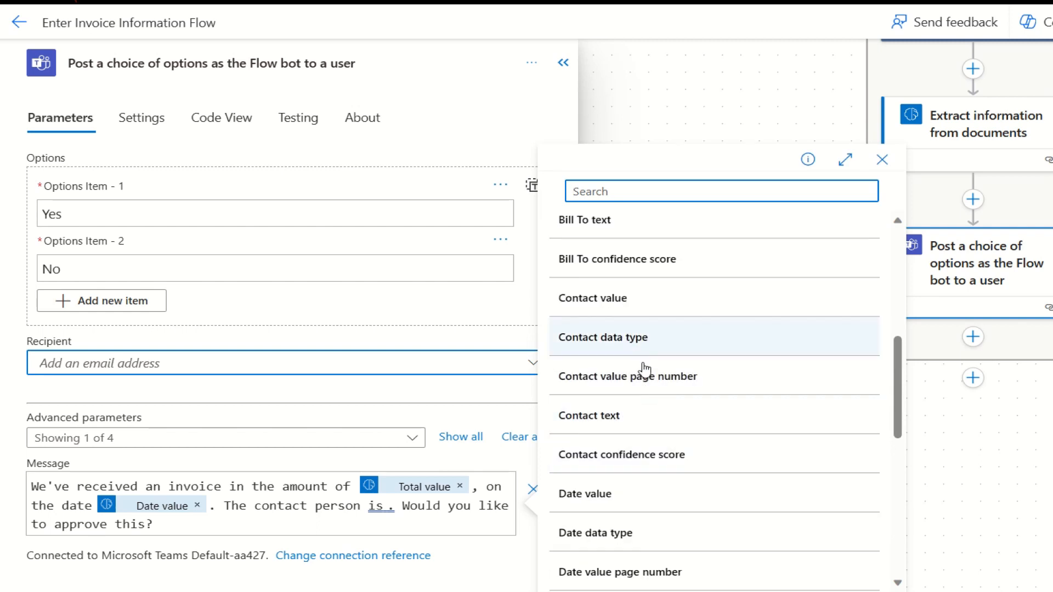
pyautogui.click(615, 299)
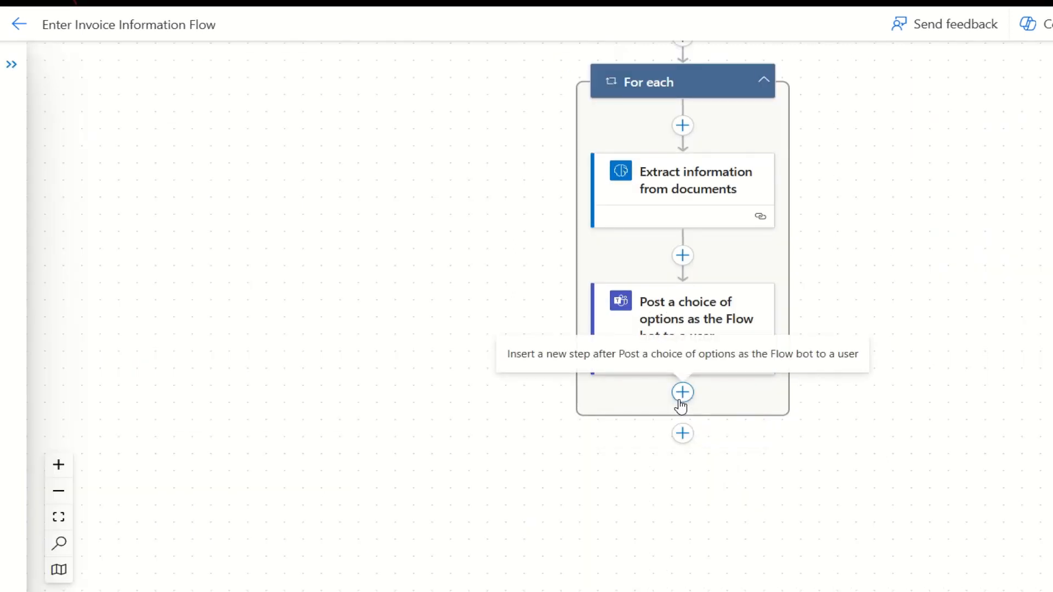
# Add a Condition control after the Teams post action inside the For each loop
pyautogui.click(680, 401)
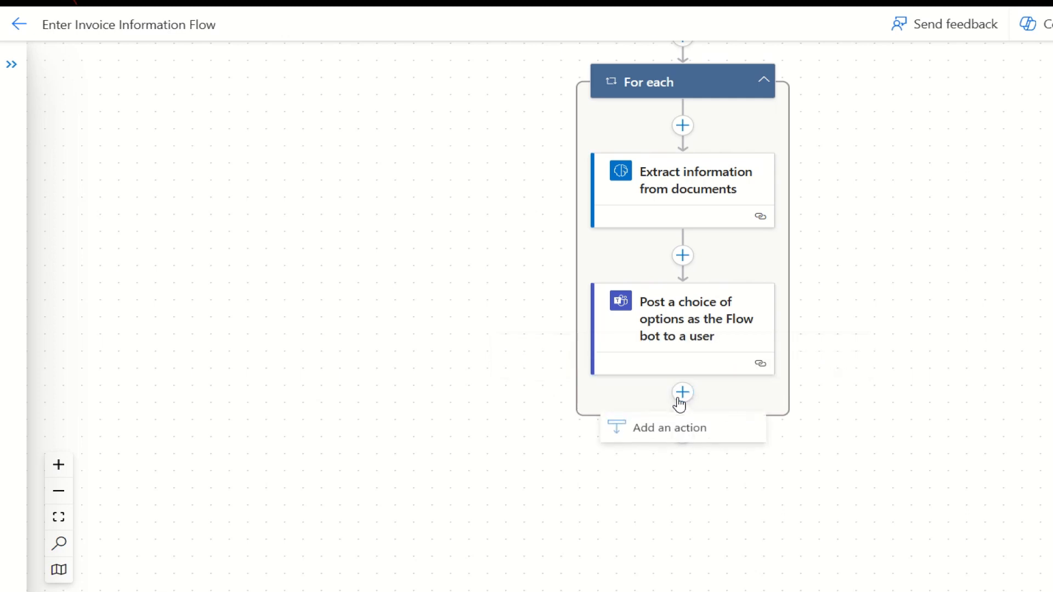
pyautogui.click(674, 436)
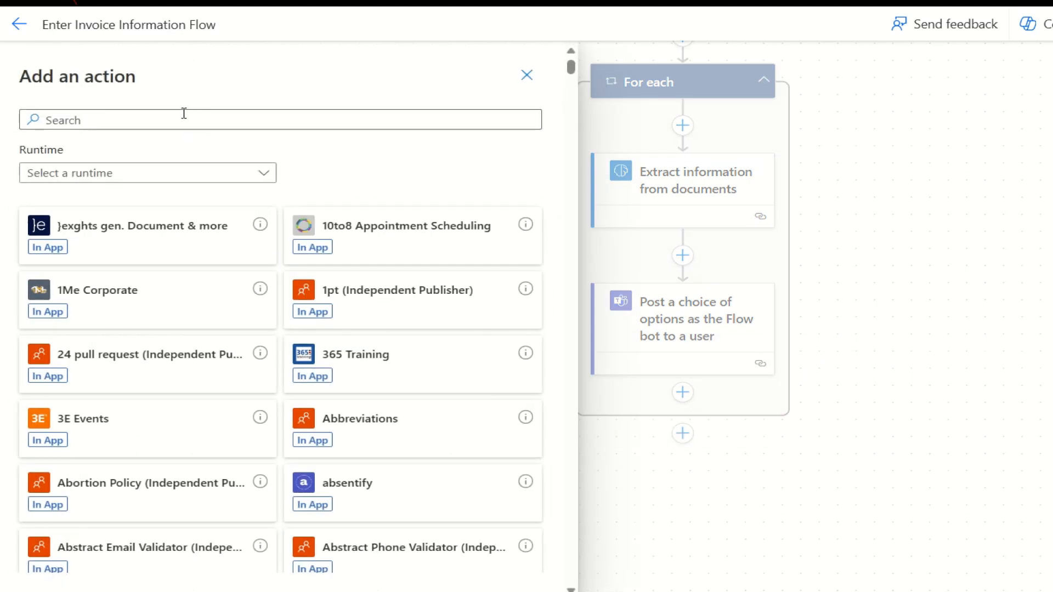
pyautogui.write('condition')
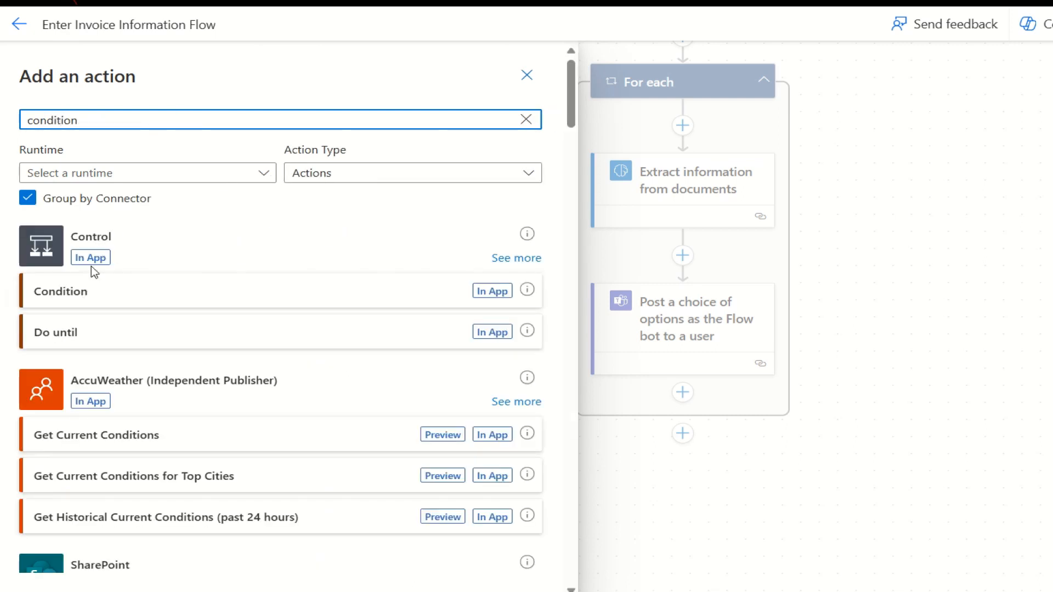
pyautogui.click(76, 306)
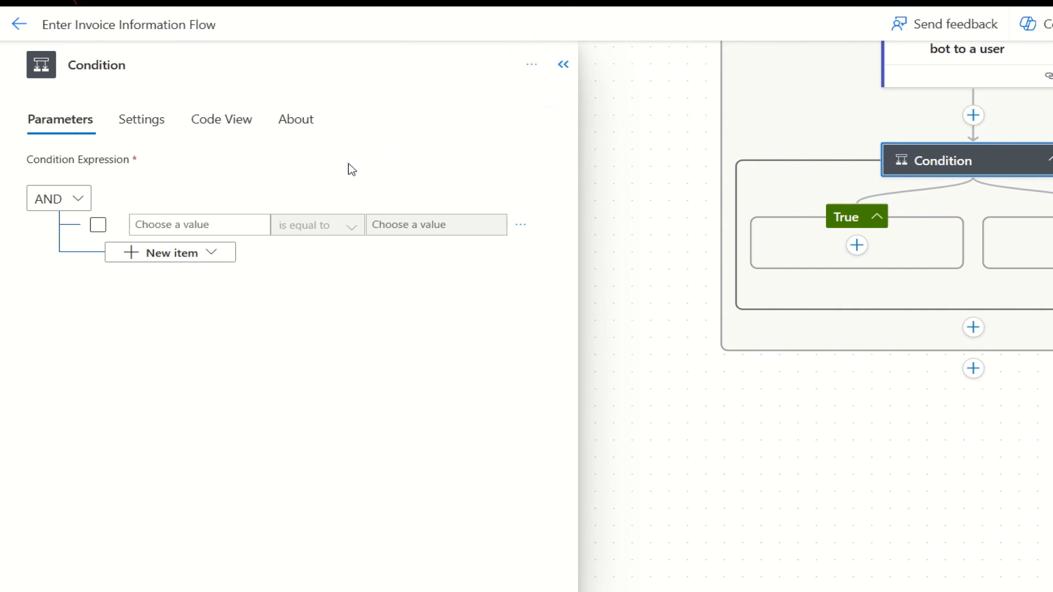
# Set the condition to check that selectedOption from the Teams post is equal to Yes
pyautogui.click(233, 221)
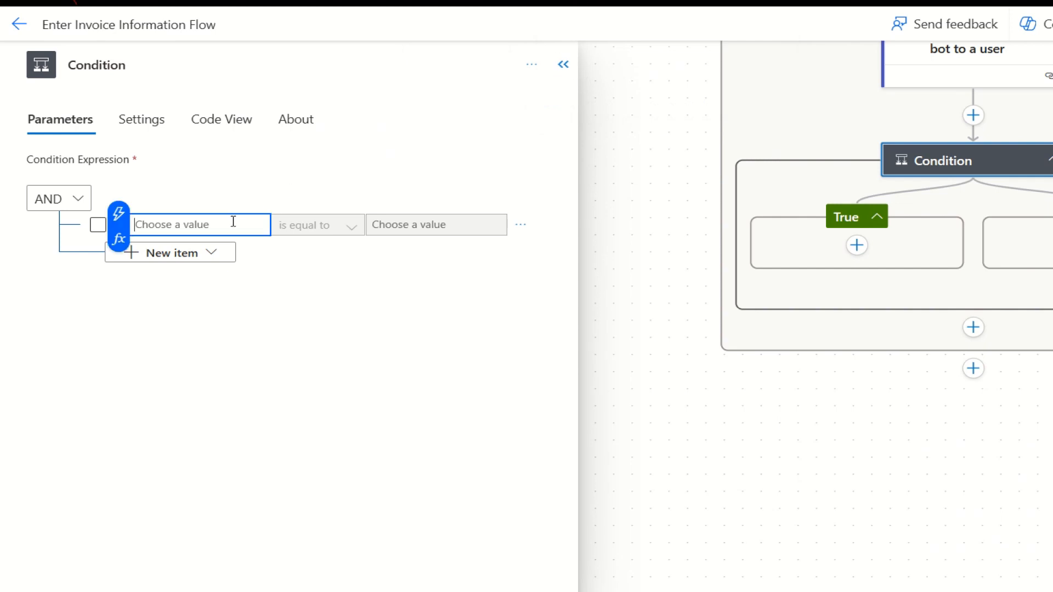
pyautogui.click(115, 218)
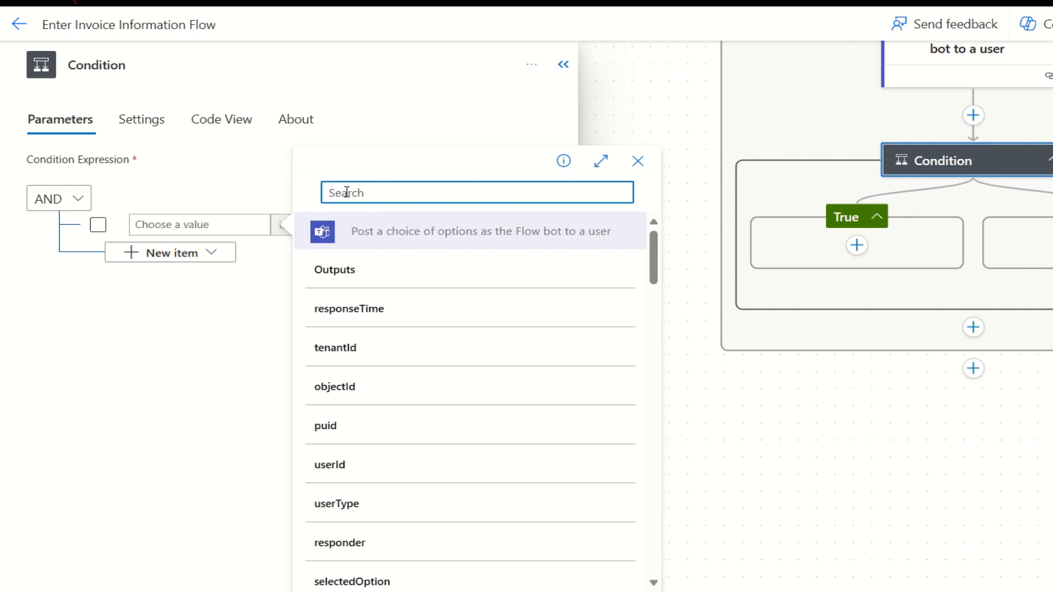
pyautogui.write('sele')
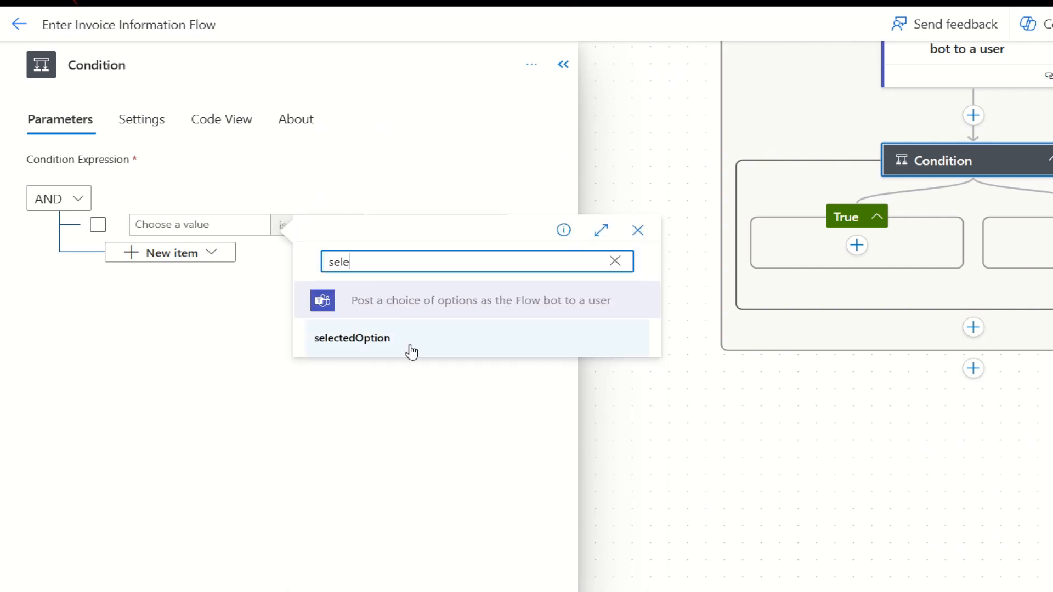
pyautogui.click(411, 350)
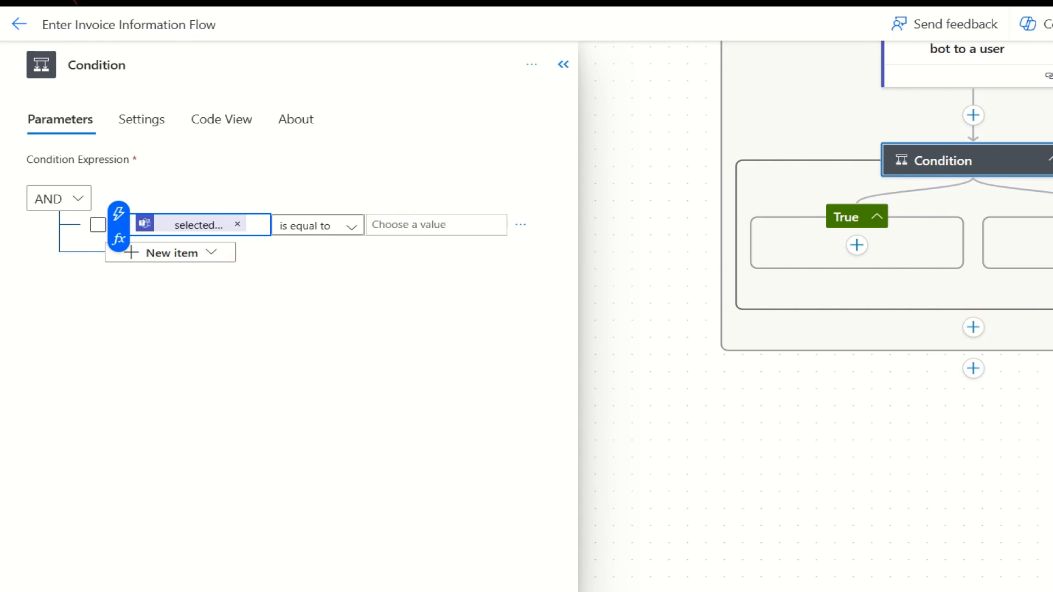
pyautogui.click(471, 223)
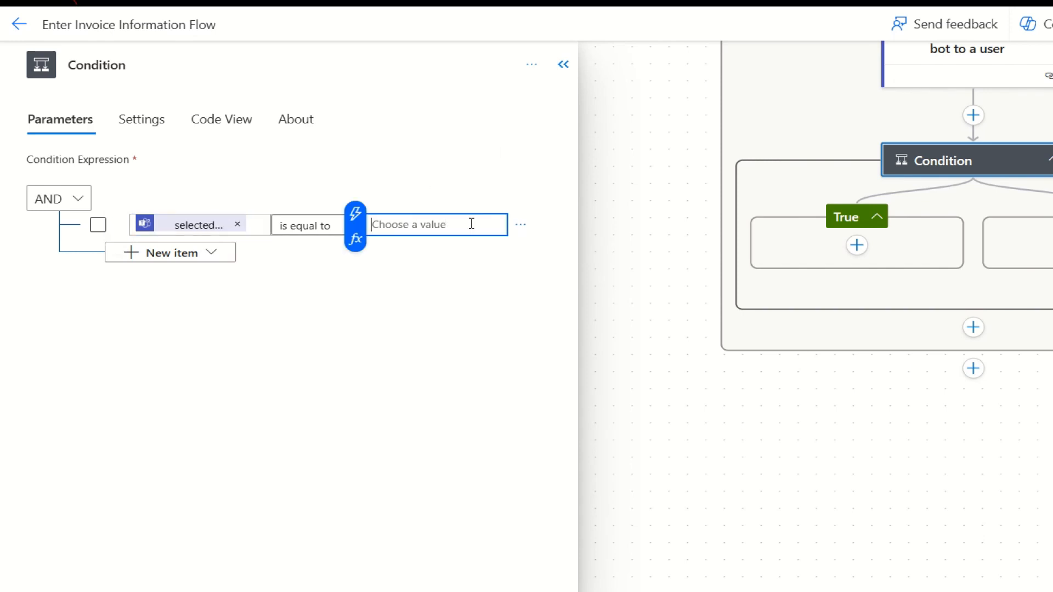
pyautogui.write('Yes')
pyautogui.click(560, 66)
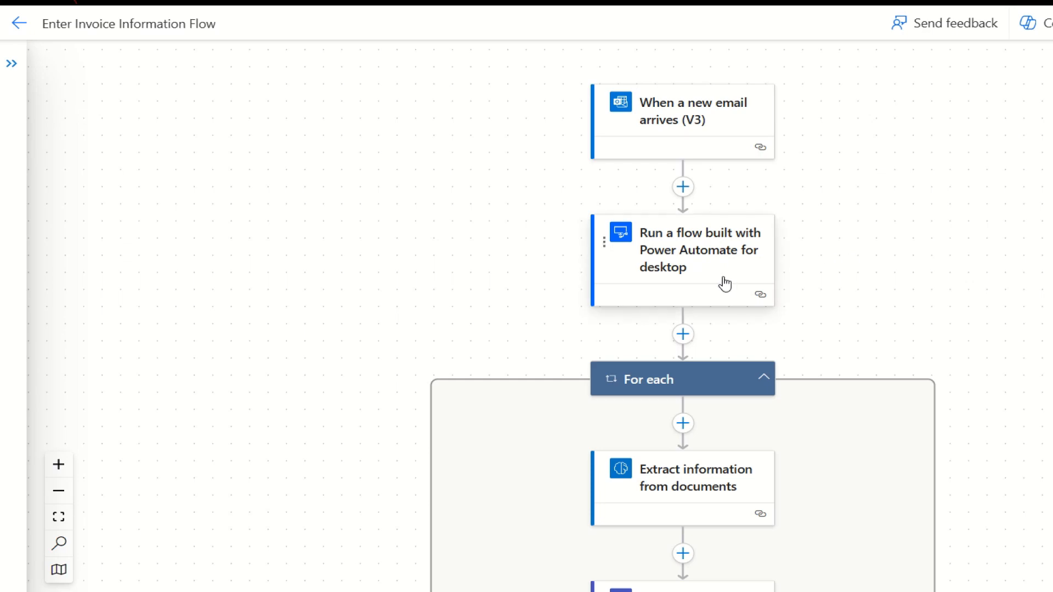
# Add an Office 365 Outlook Reply to email (V3) action after the desktop flow in the condition's True branch
pyautogui.scroll(-9, 725, 284)
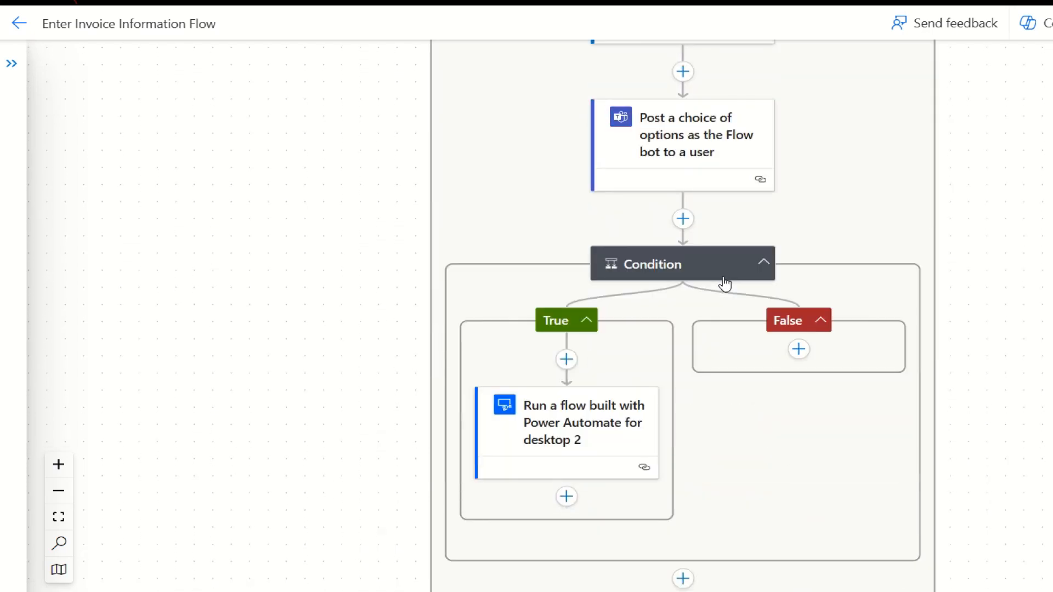
pyautogui.scroll(-1, 725, 283)
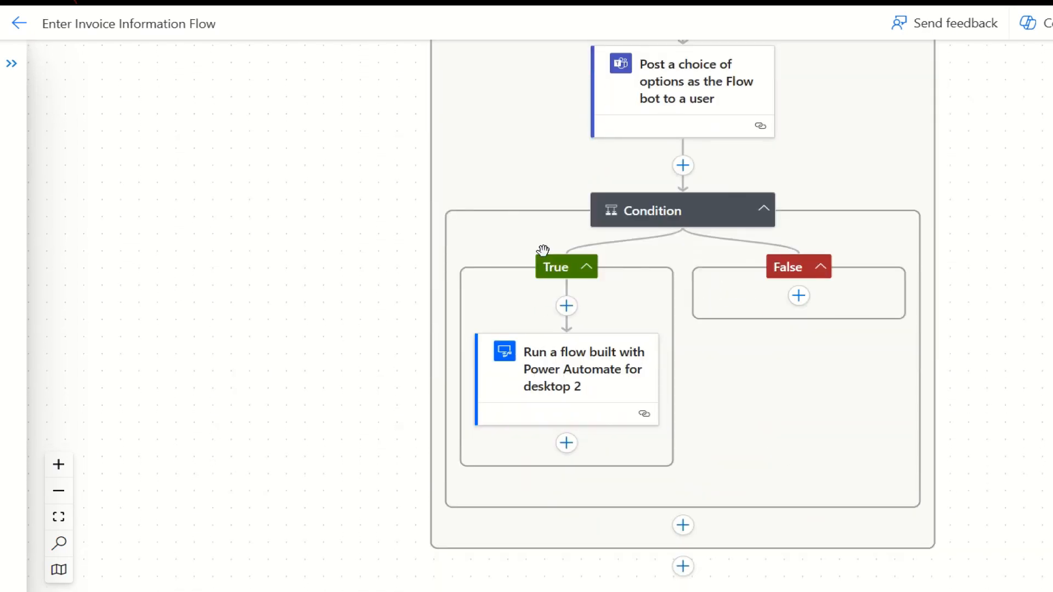
pyautogui.click(568, 452)
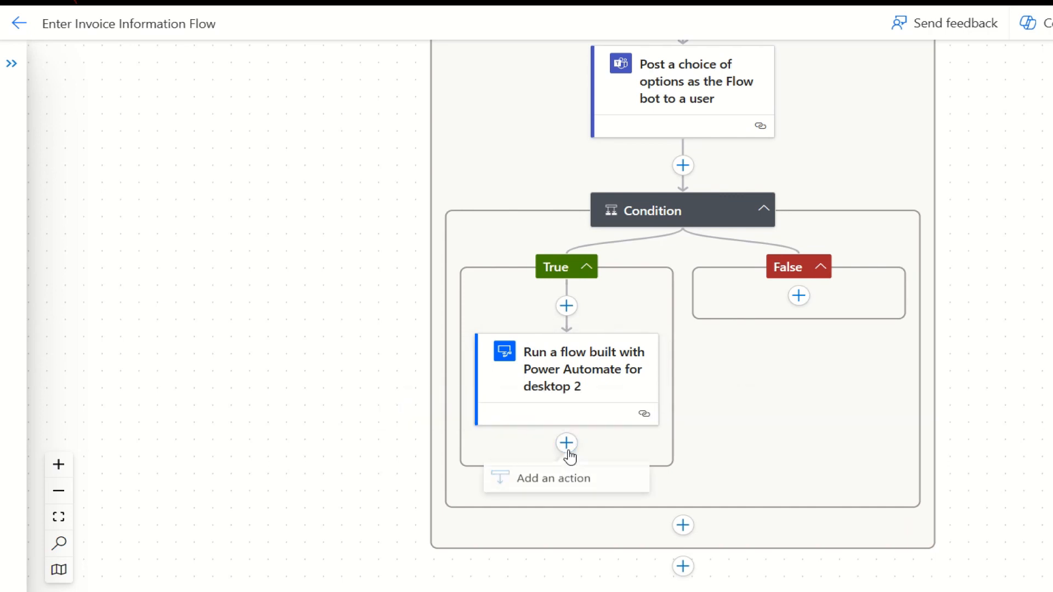
pyautogui.click(571, 480)
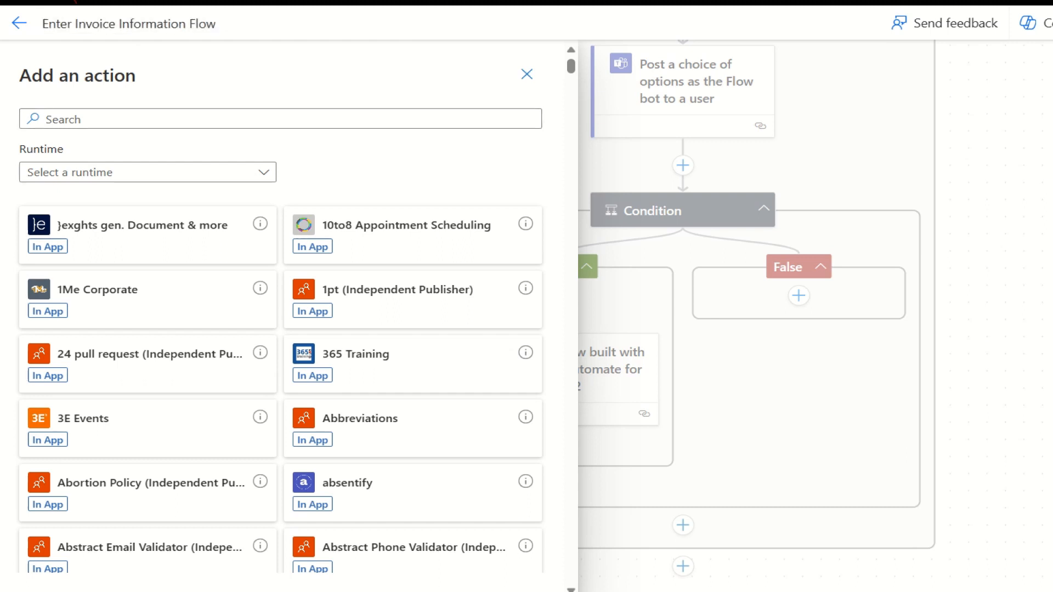
pyautogui.click(355, 118)
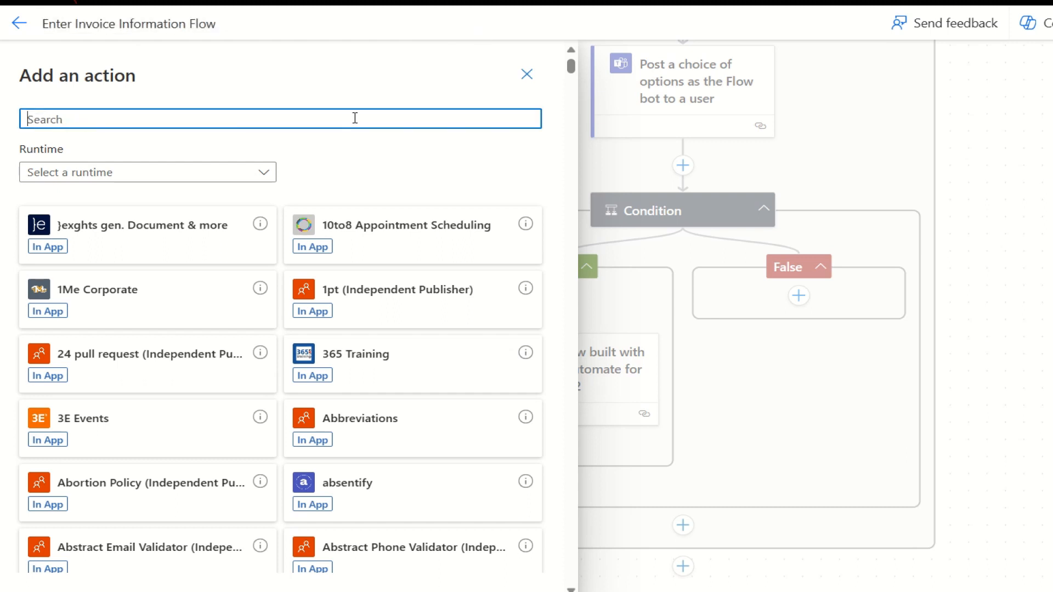
pyautogui.write('reply y')
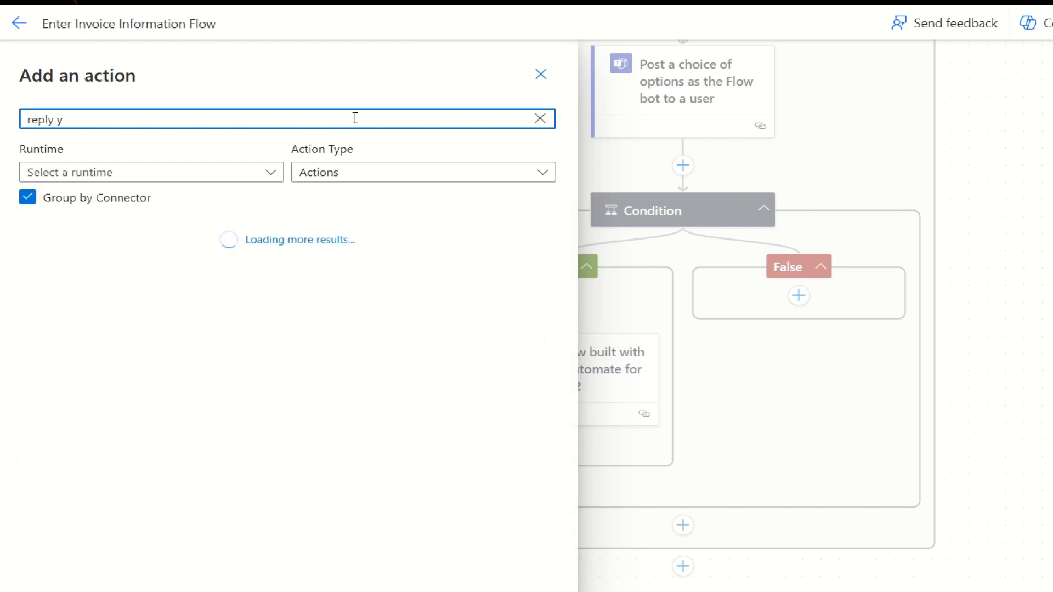
pyautogui.press('BackSpace')
pyautogui.write('to email')
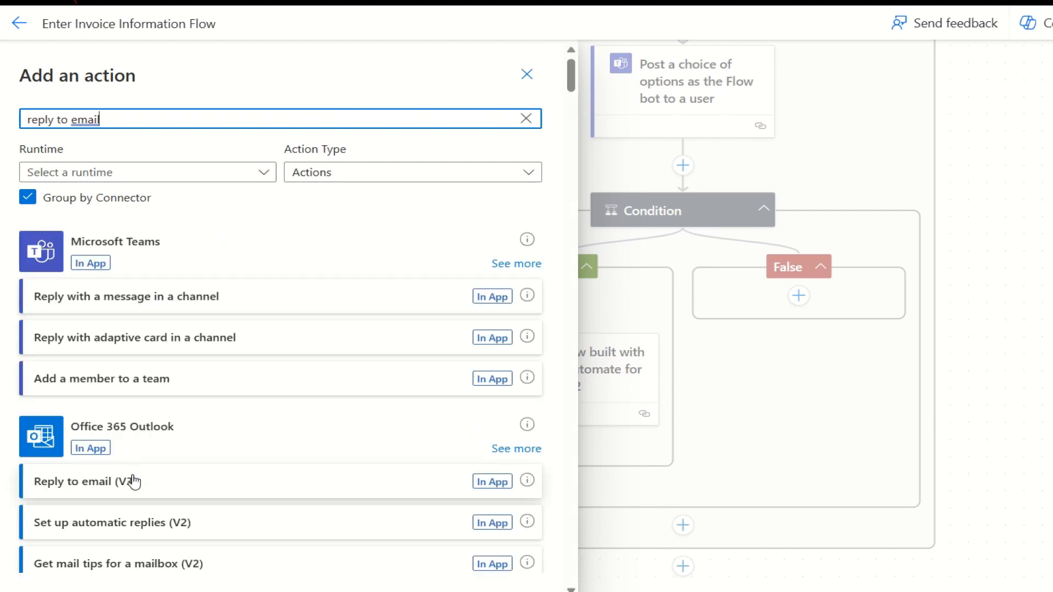
pyautogui.click(131, 479)
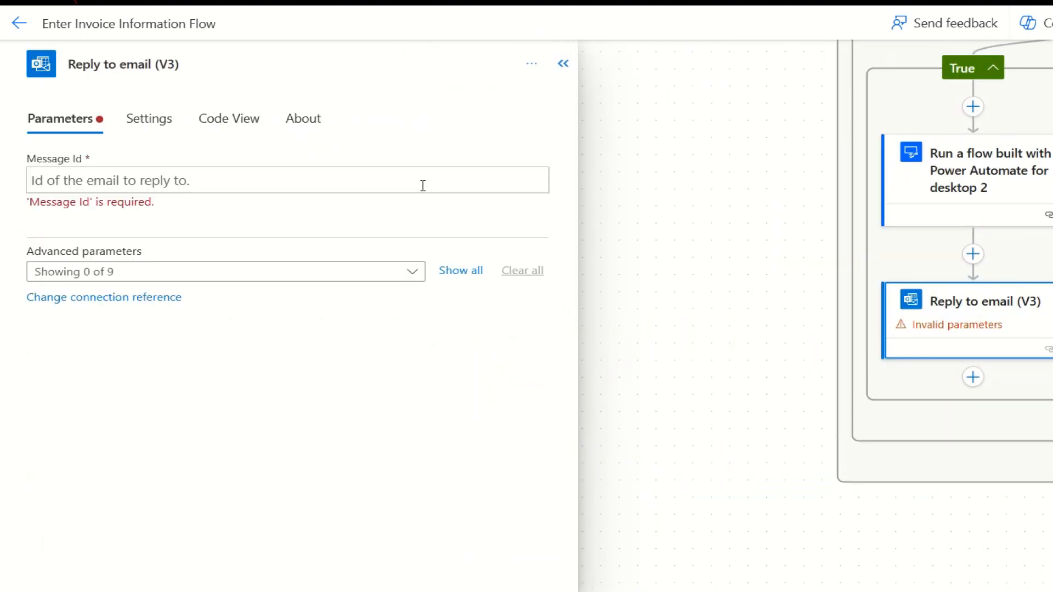
# Fill the reply's Message Id with the Message Id from the new email trigger
pyautogui.click(423, 185)
pyautogui.click(547, 167)
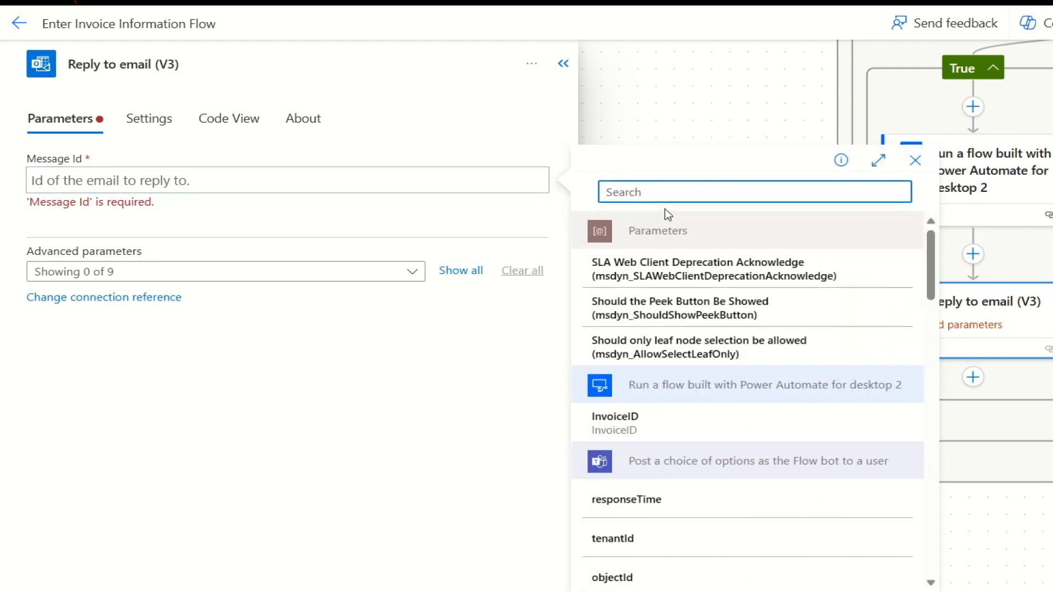
pyautogui.write('mess')
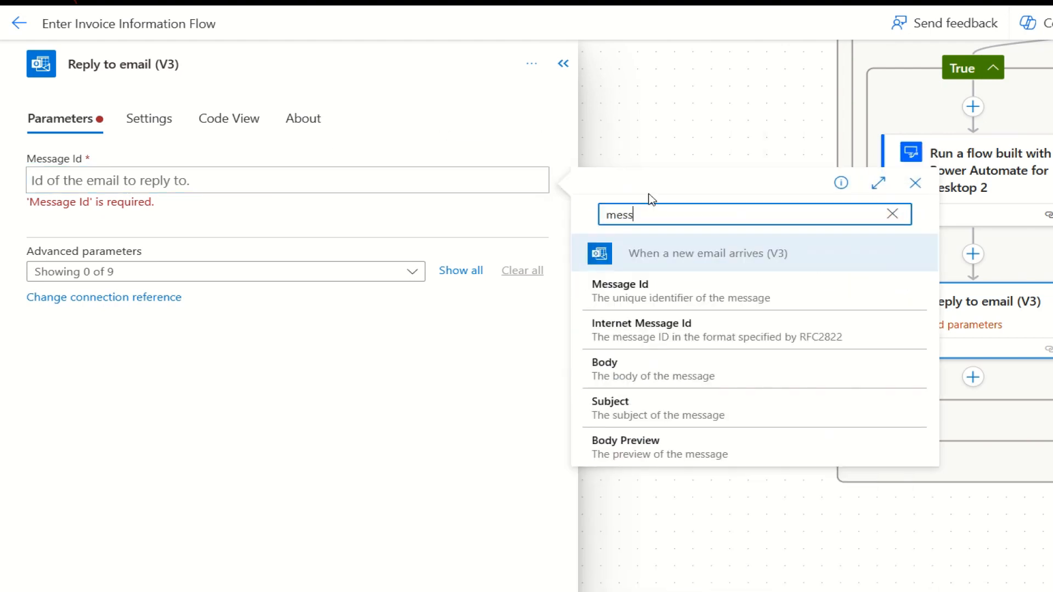
pyautogui.click(679, 293)
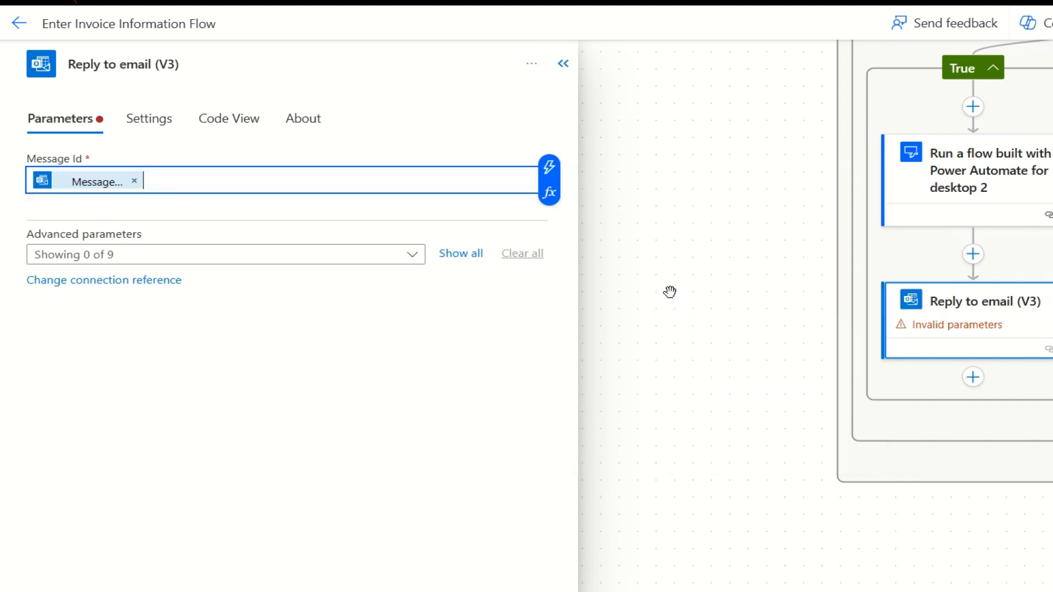
# Add the Body parameter to the reply and begin its text with "Your invoice for the amount of"
pyautogui.click(416, 262)
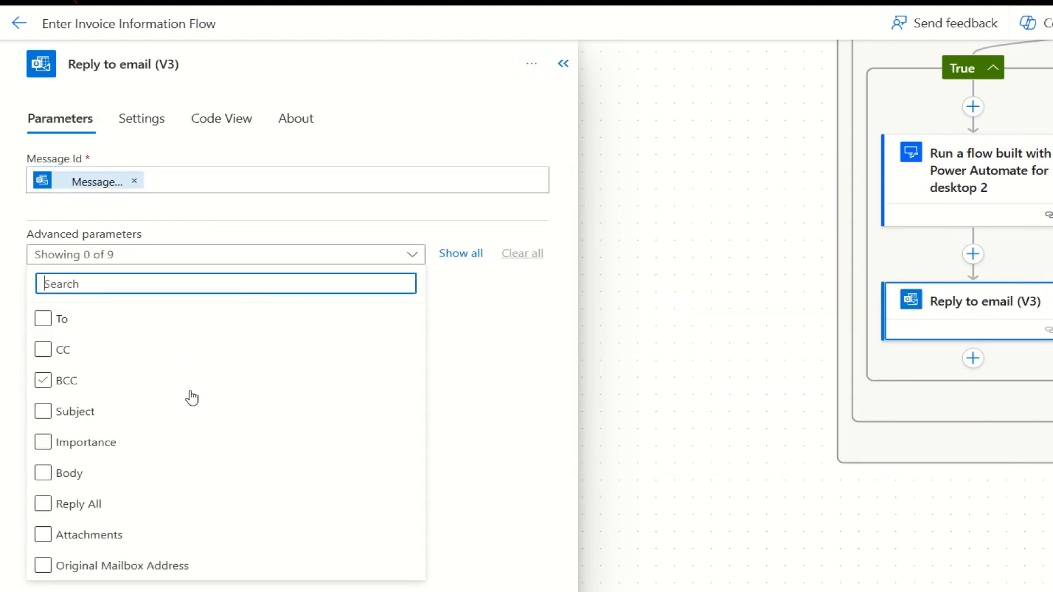
pyautogui.click(82, 473)
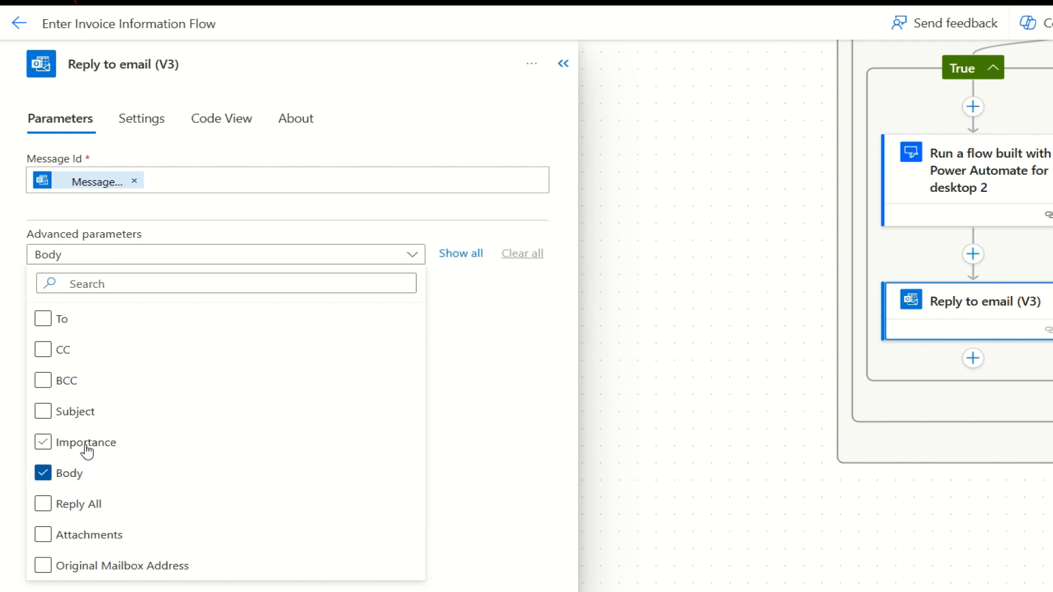
pyautogui.click(467, 369)
pyautogui.click(132, 329)
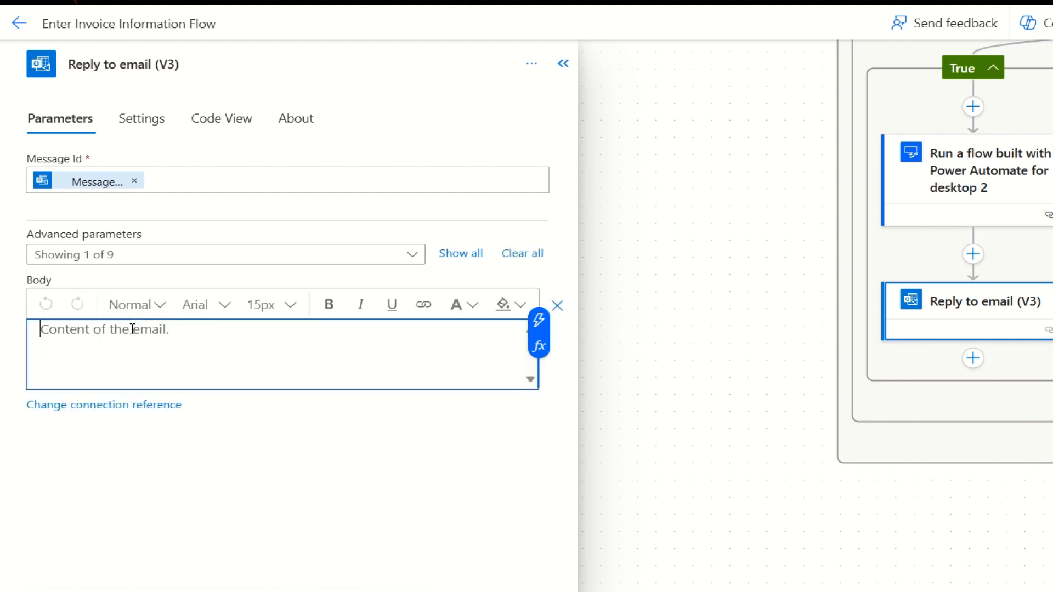
pyautogui.write('Your ')
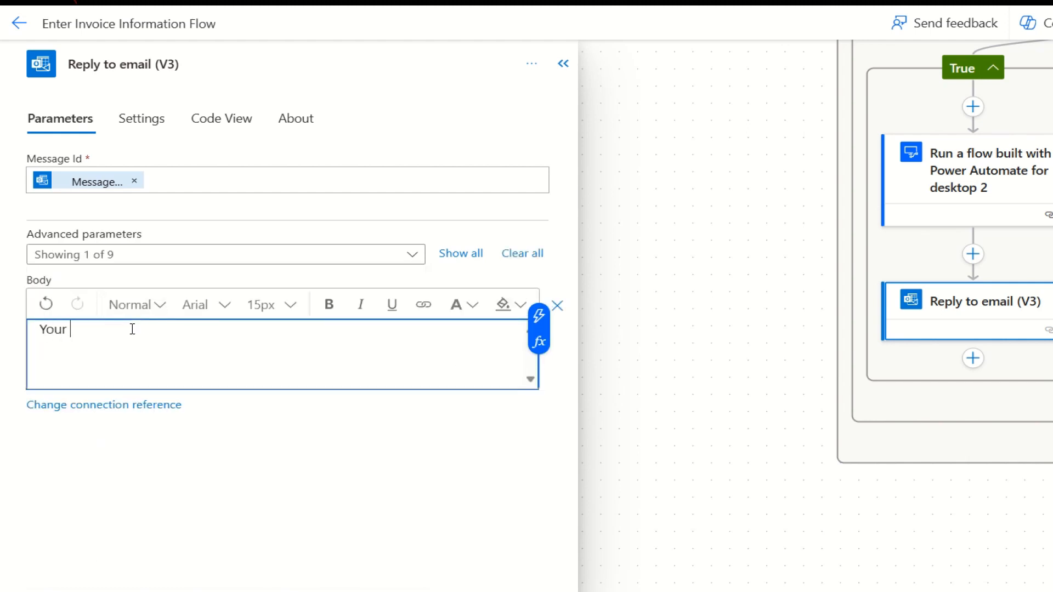
pyautogui.write('invoice for the amo')
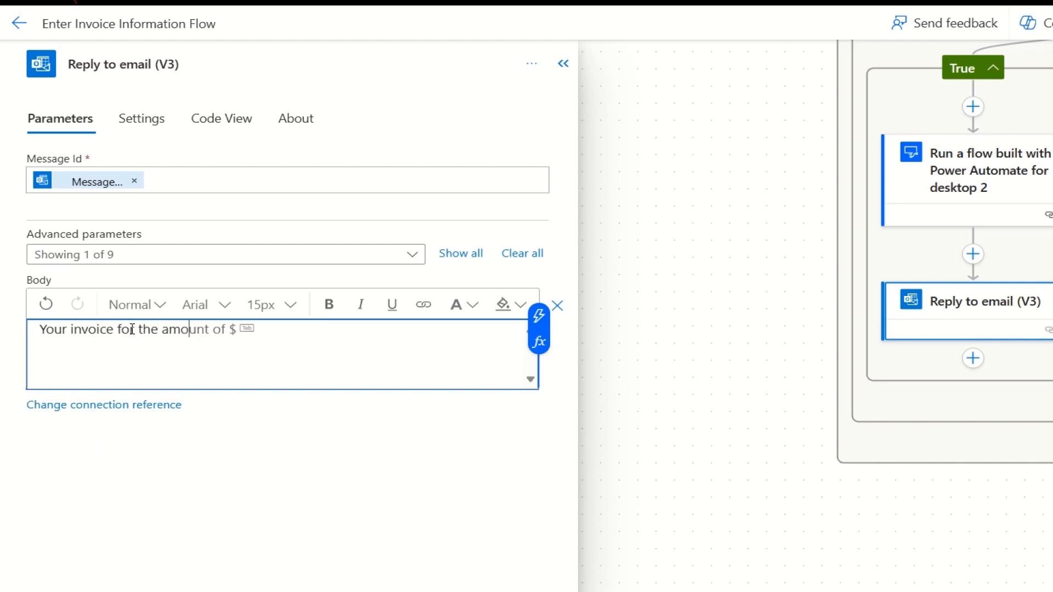
pyautogui.write('unt of')
# Insert the extracted Total value into the reply body and finish the sentence with "is approved."
pyautogui.click(531, 328)
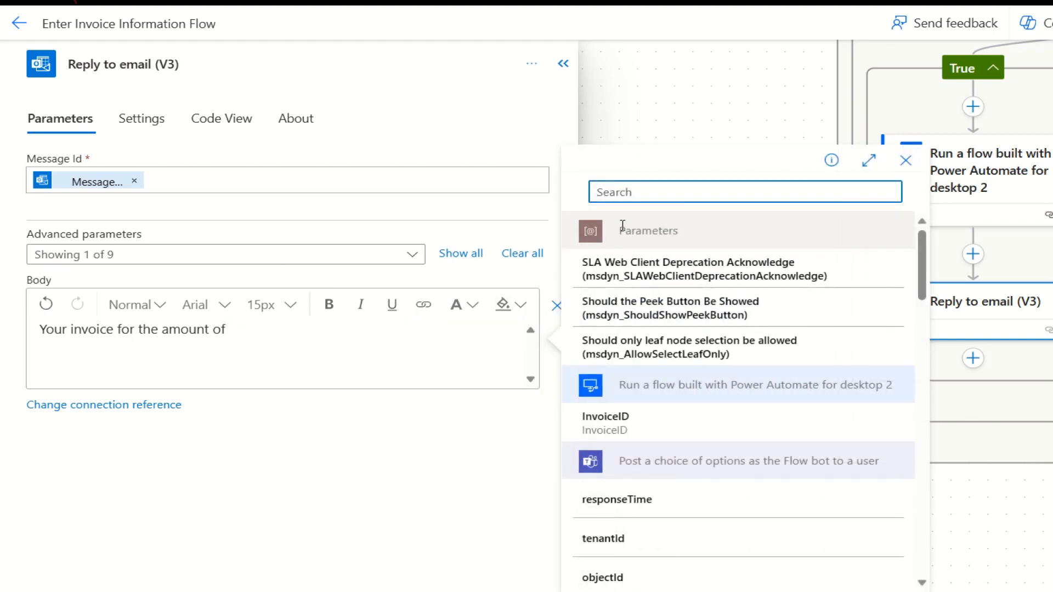
pyautogui.write('tota')
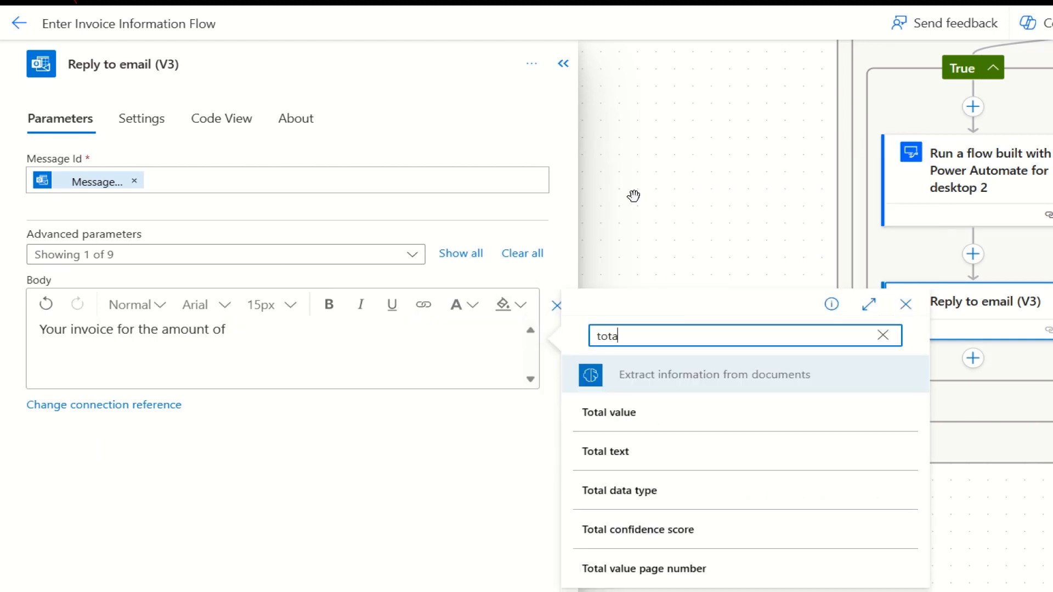
pyautogui.click(688, 412)
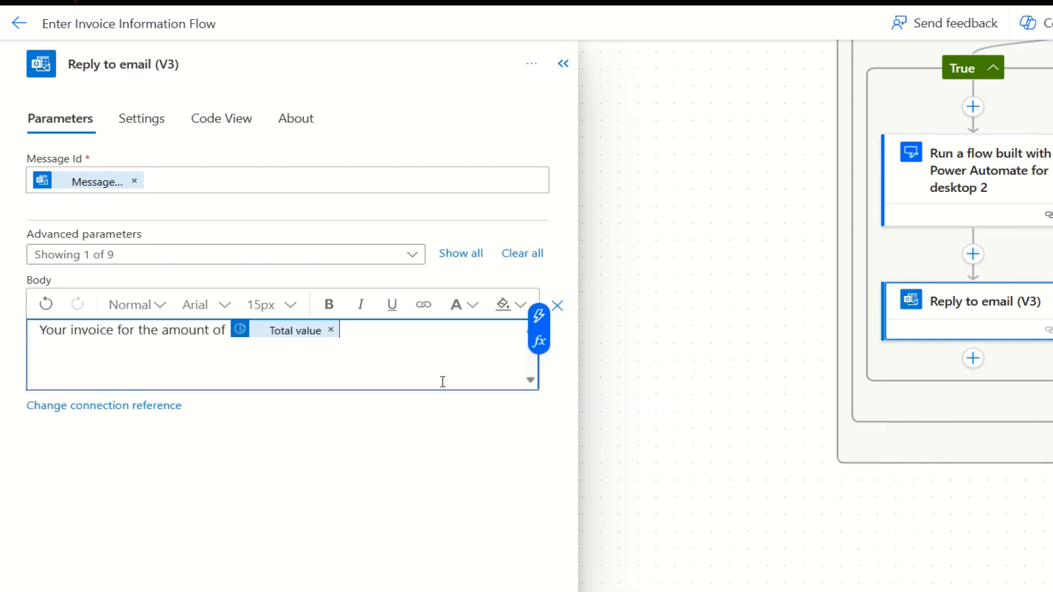
pyautogui.write('is approved')
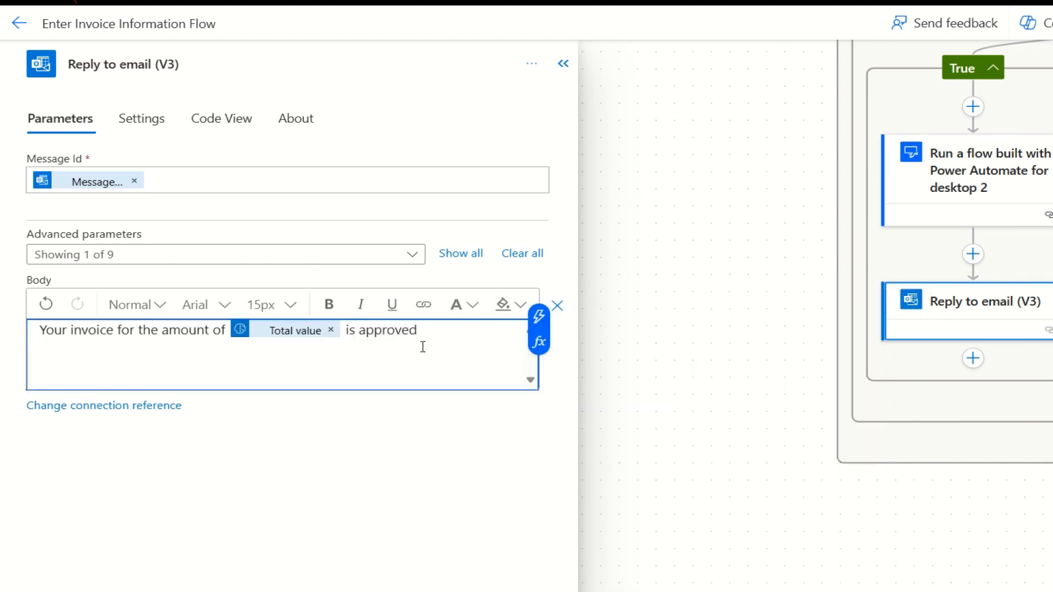
pyautogui.write('.')
# Add the Subject parameter to the reply and set it to "Your invoice is approved"
pyautogui.click(415, 256)
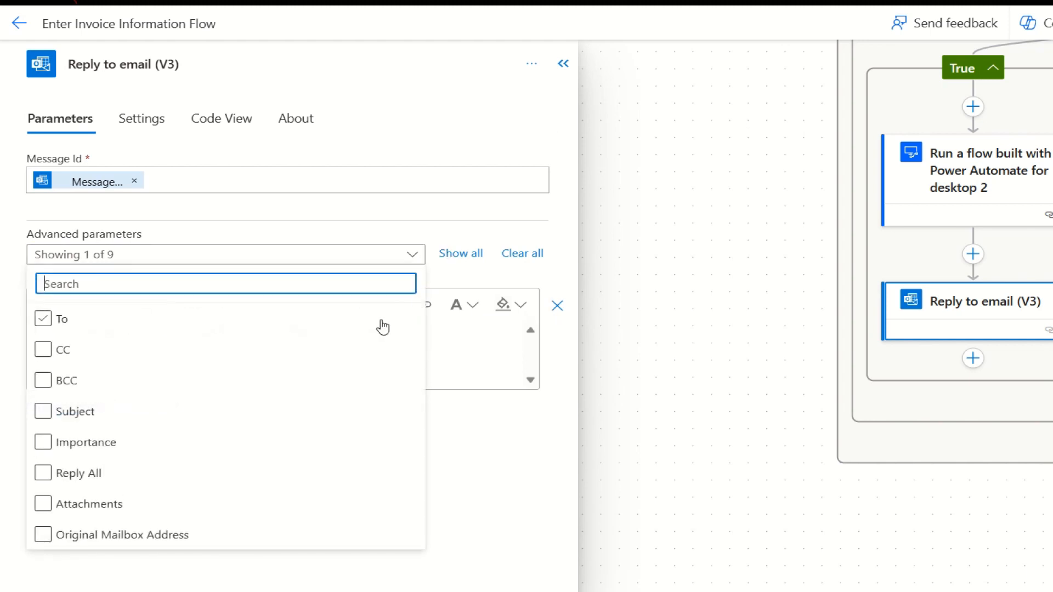
pyautogui.click(382, 327)
pyautogui.click(279, 469)
pyautogui.click(280, 469)
pyautogui.click(106, 416)
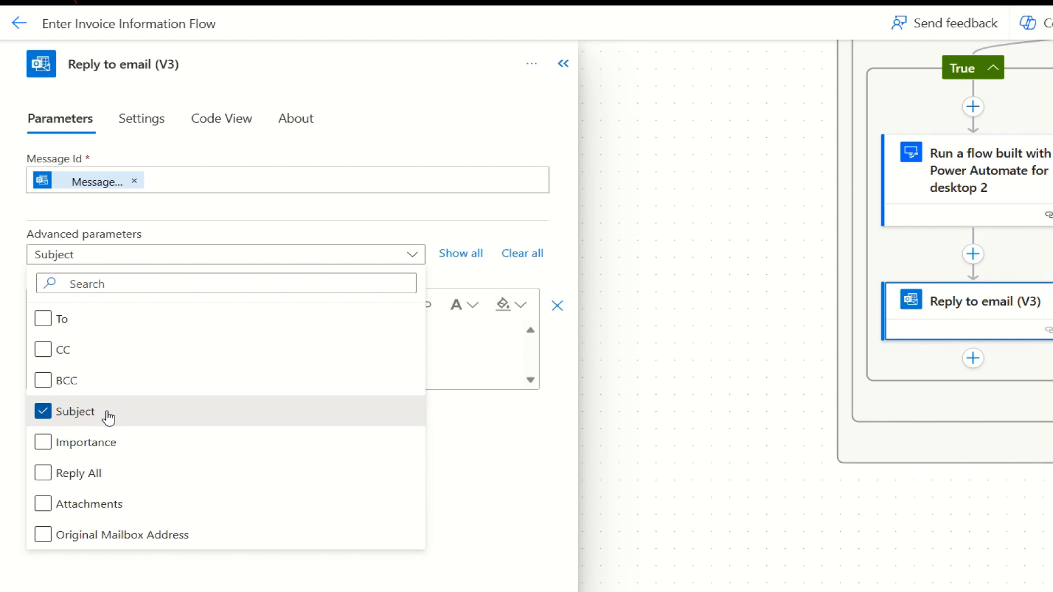
pyautogui.click(489, 474)
pyautogui.click(81, 301)
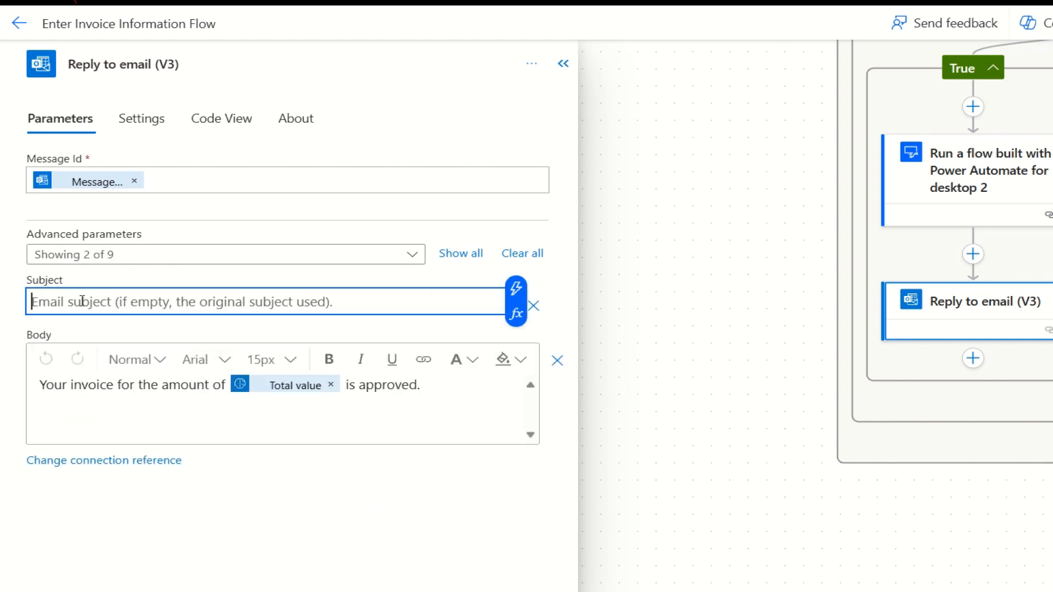
pyautogui.write('Your in')
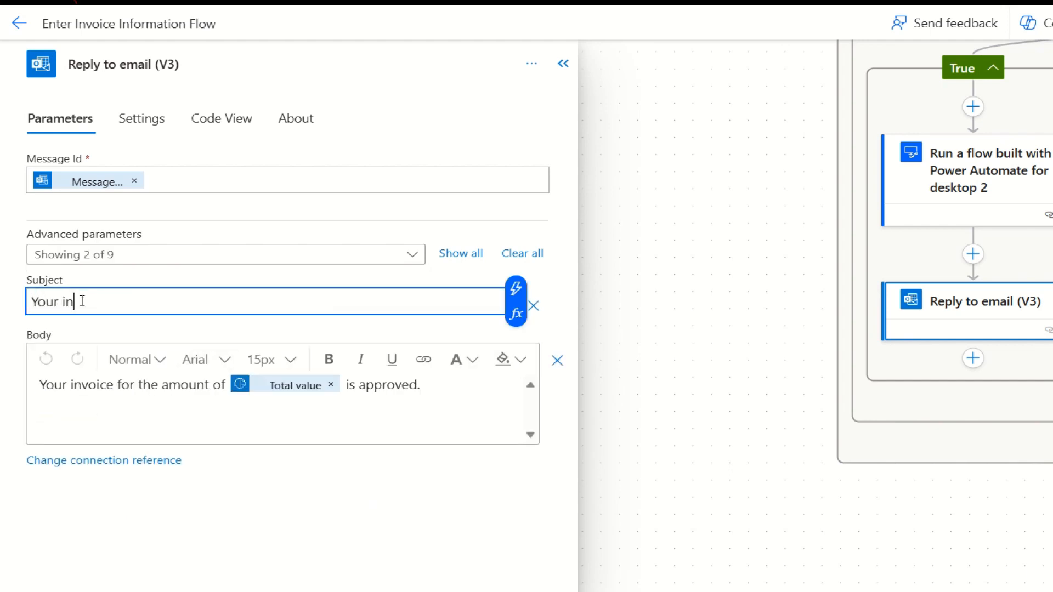
pyautogui.write('voice is approc')
pyautogui.press('BackSpace')
pyautogui.write('ved')
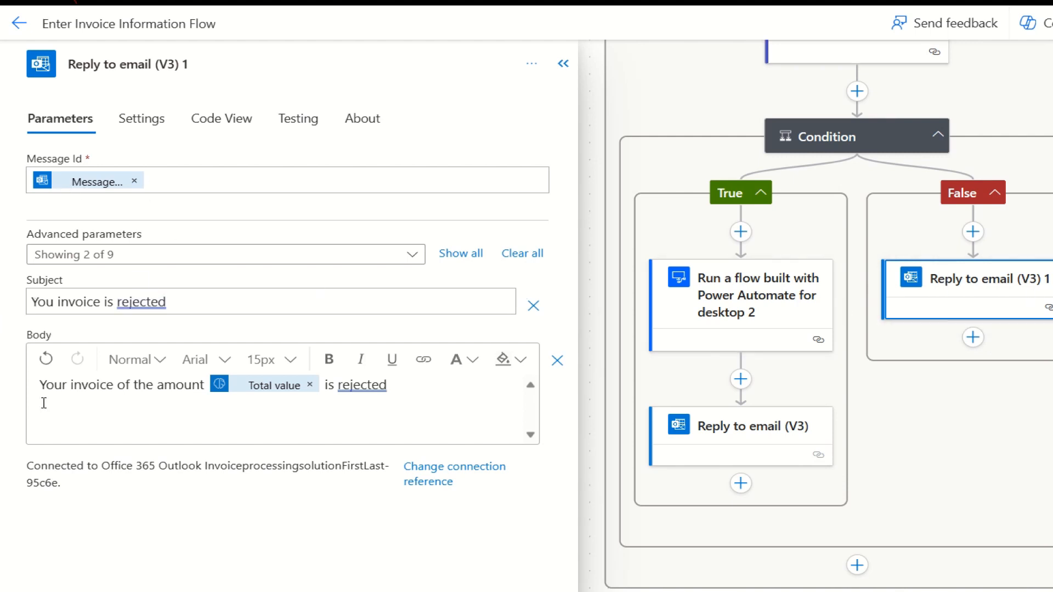
# End the rejection reply's body text in the False branch with a period and collapse the action's settings
pyautogui.click(410, 388)
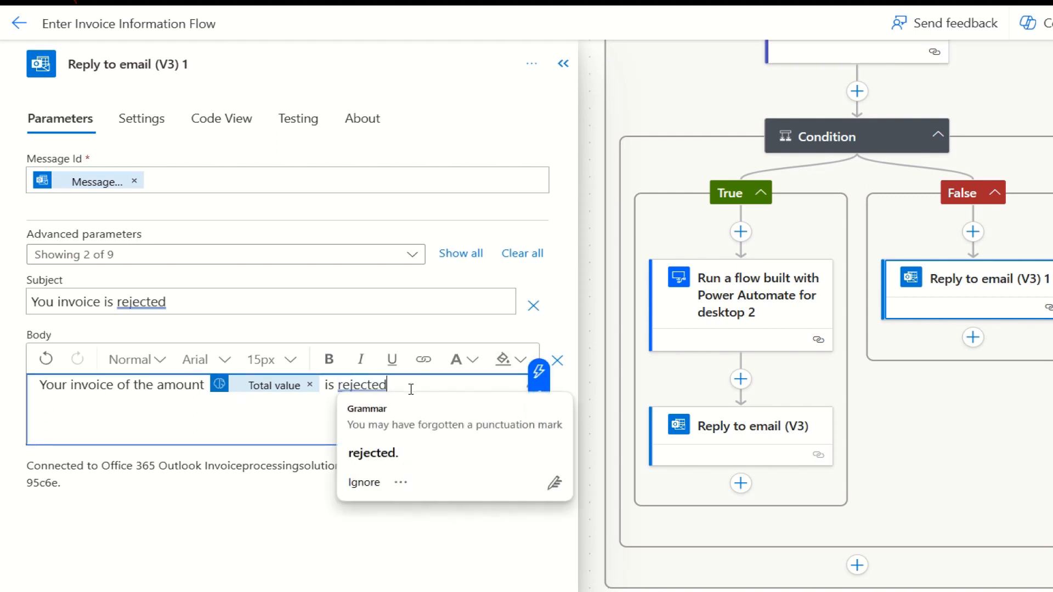
pyautogui.write('.')
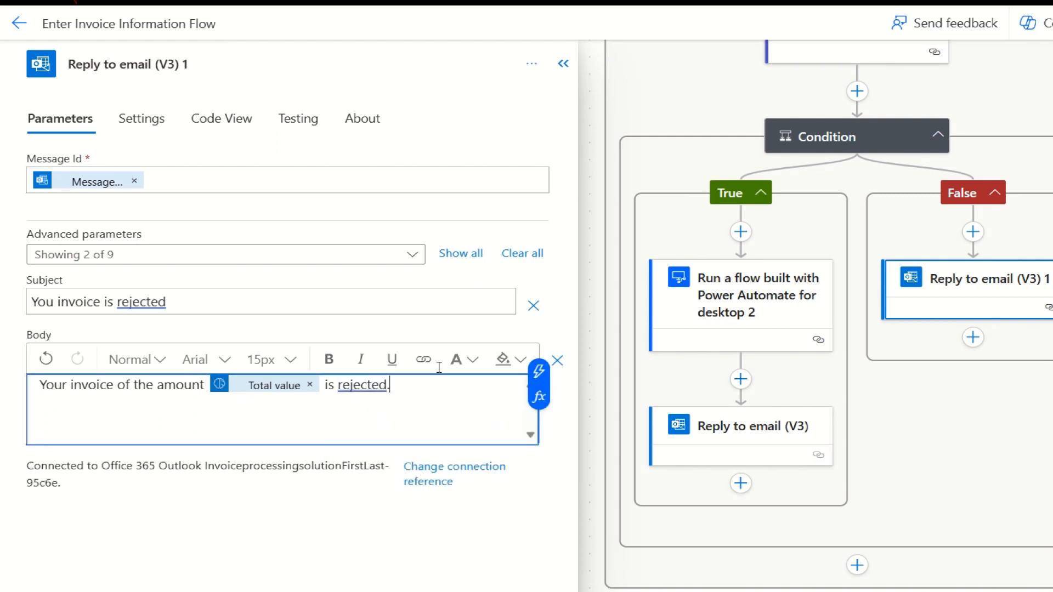
pyautogui.click(566, 69)
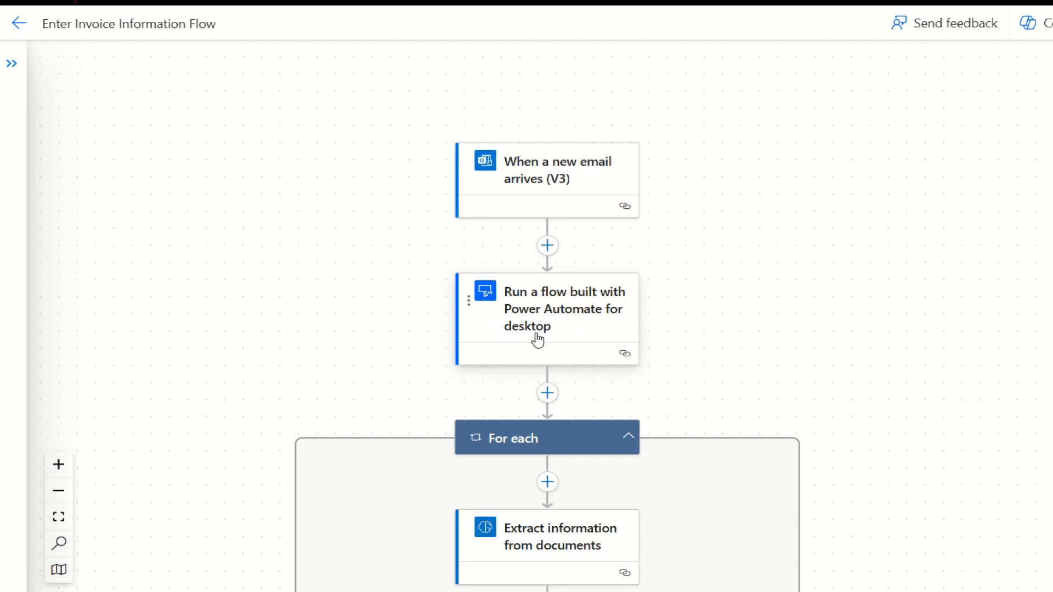
# Delete the original "Run a flow built with Power Automate for desktop" action located between the email trigger and the For each loop
pyautogui.click(468, 303)
pyautogui.click(532, 66)
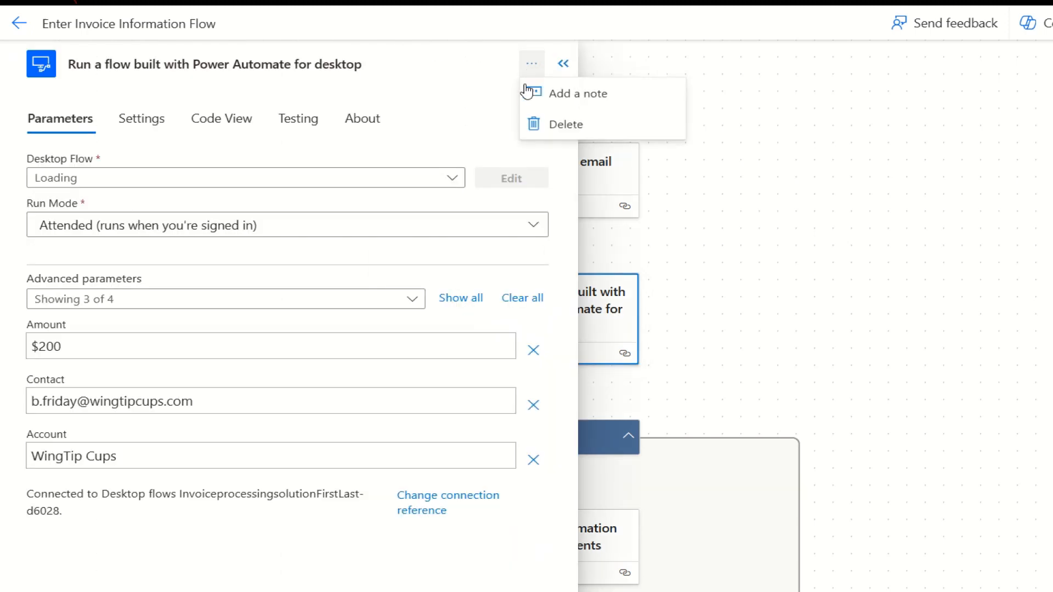
pyautogui.click(534, 125)
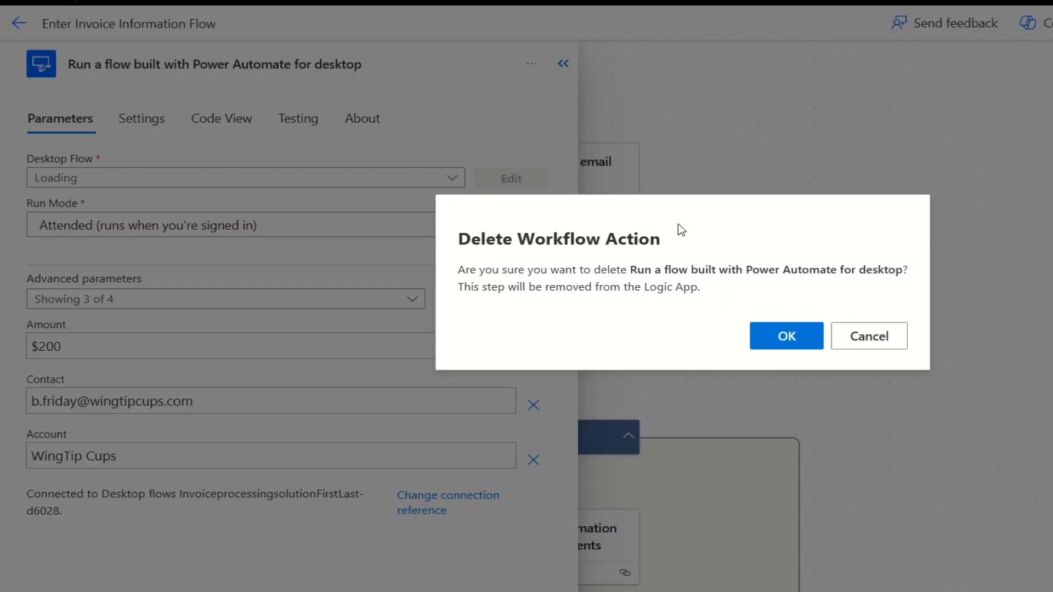
pyautogui.click(768, 334)
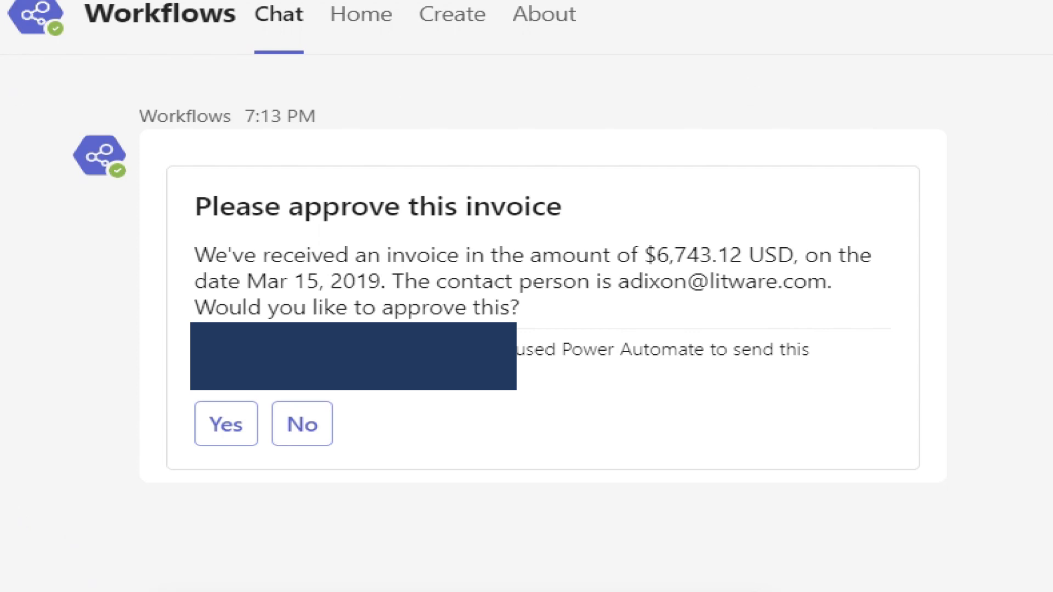
# Switch to the Workflows chat in Teams and choose Yes on the "Please approve this invoice" request
pyautogui.click(230, 441)
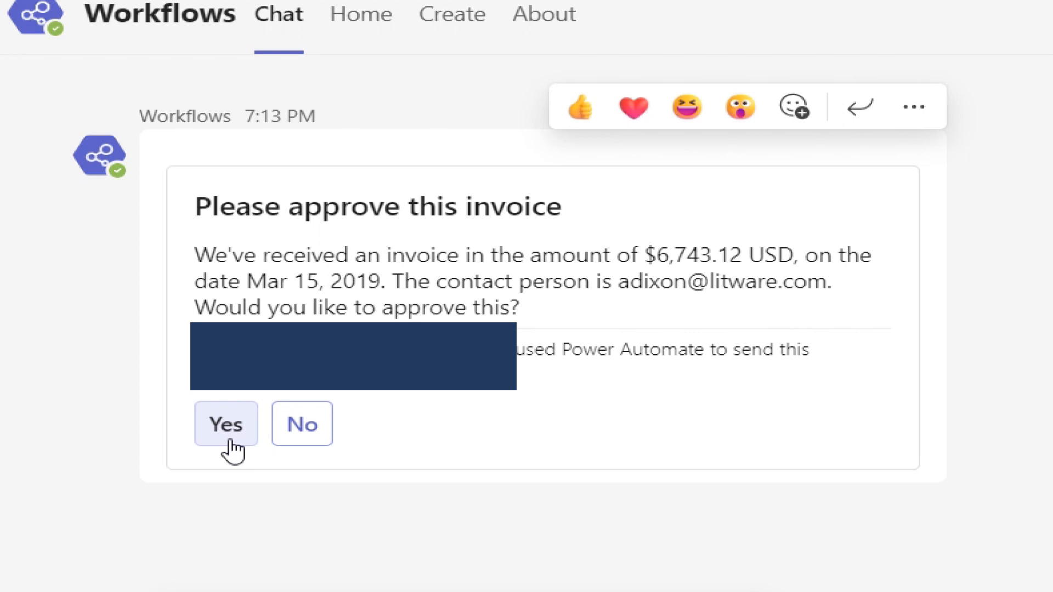
pyautogui.click(230, 442)
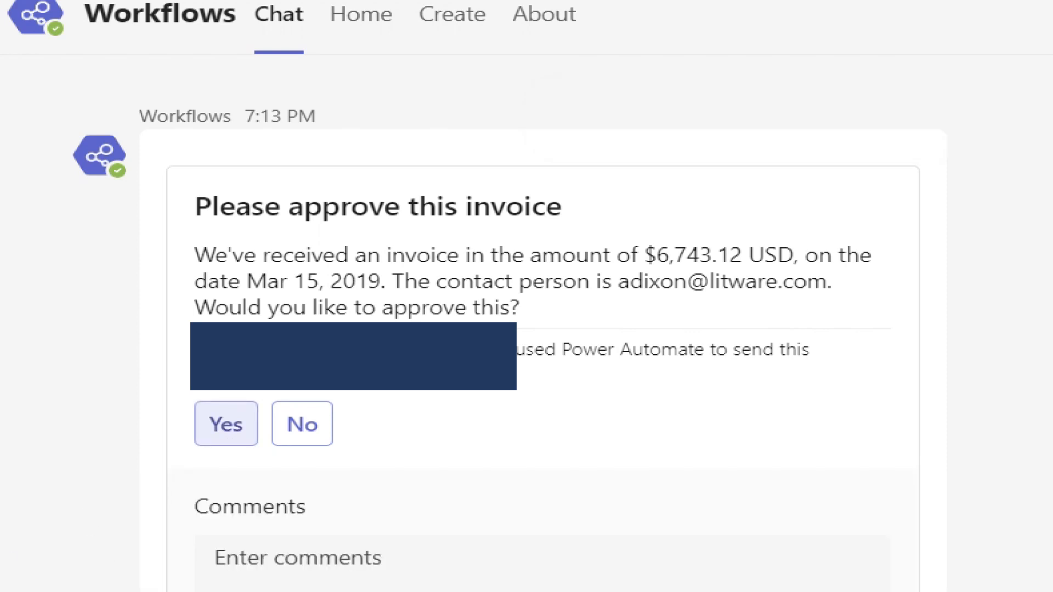